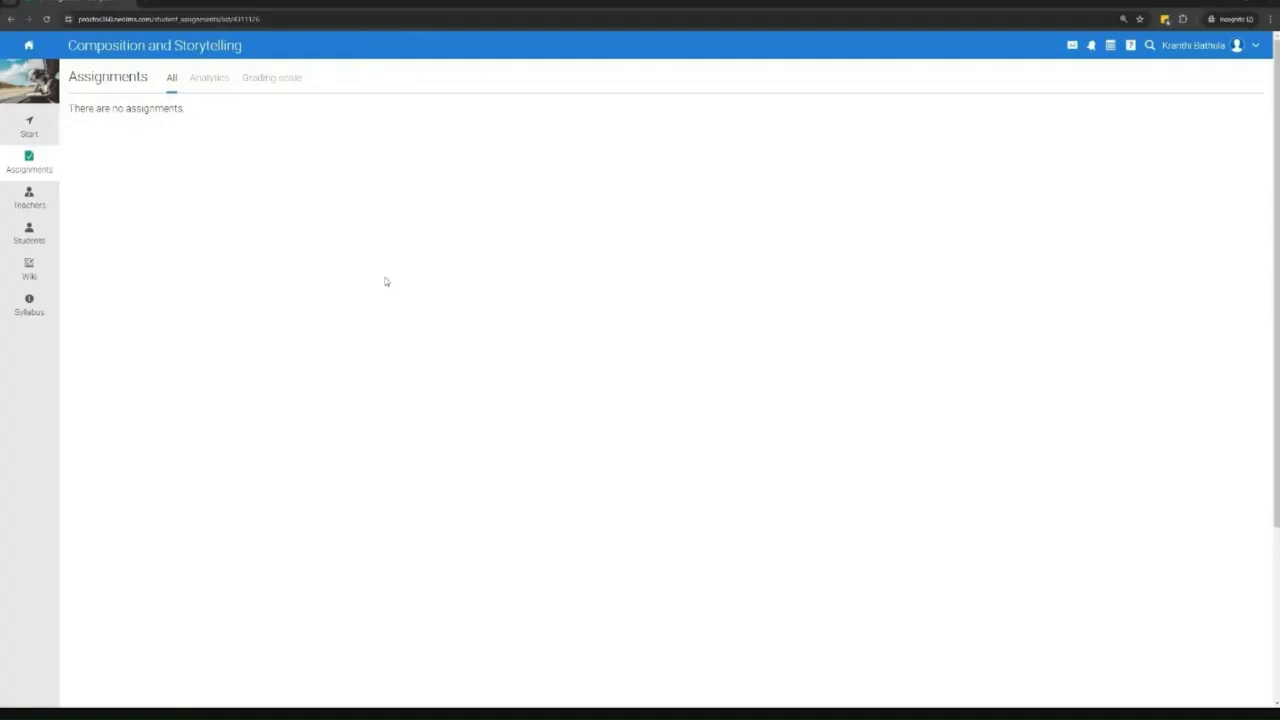
Open Sample Quiz 9 (Proctored Exam) from Assignments, find it needs an access code, and return
left_click(31, 160)
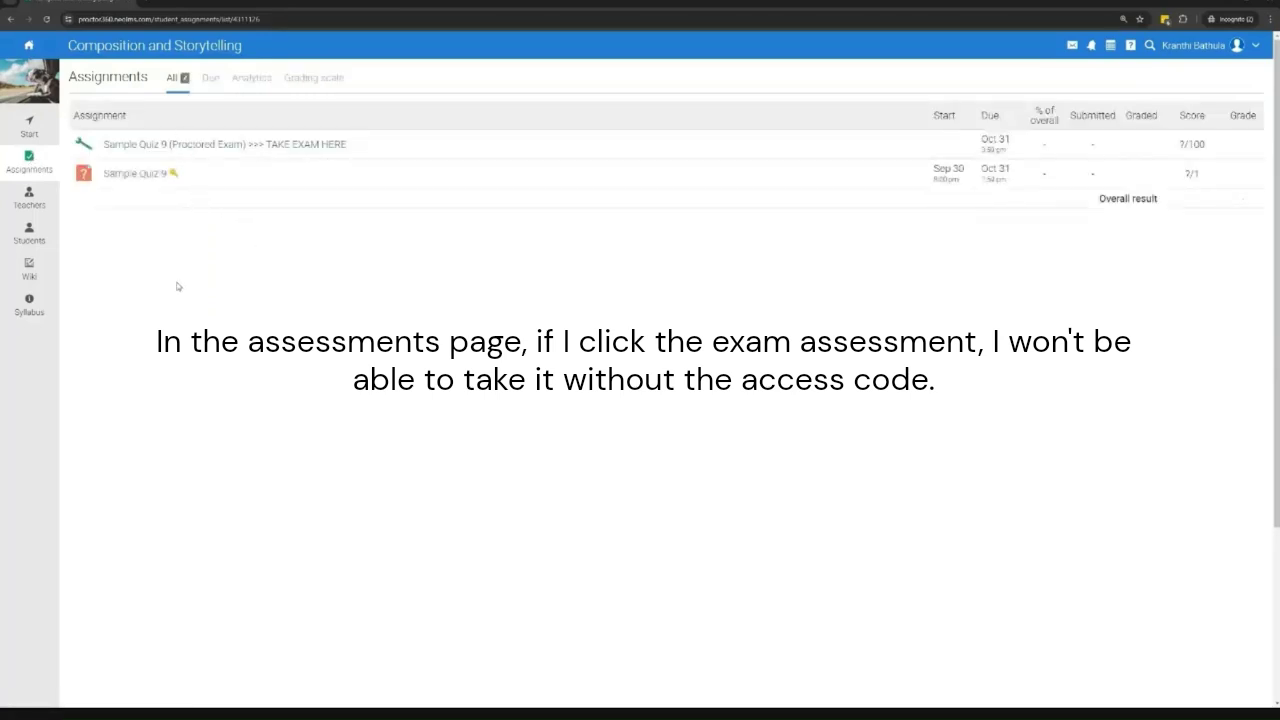
left_click(151, 176)
left_click(166, 204)
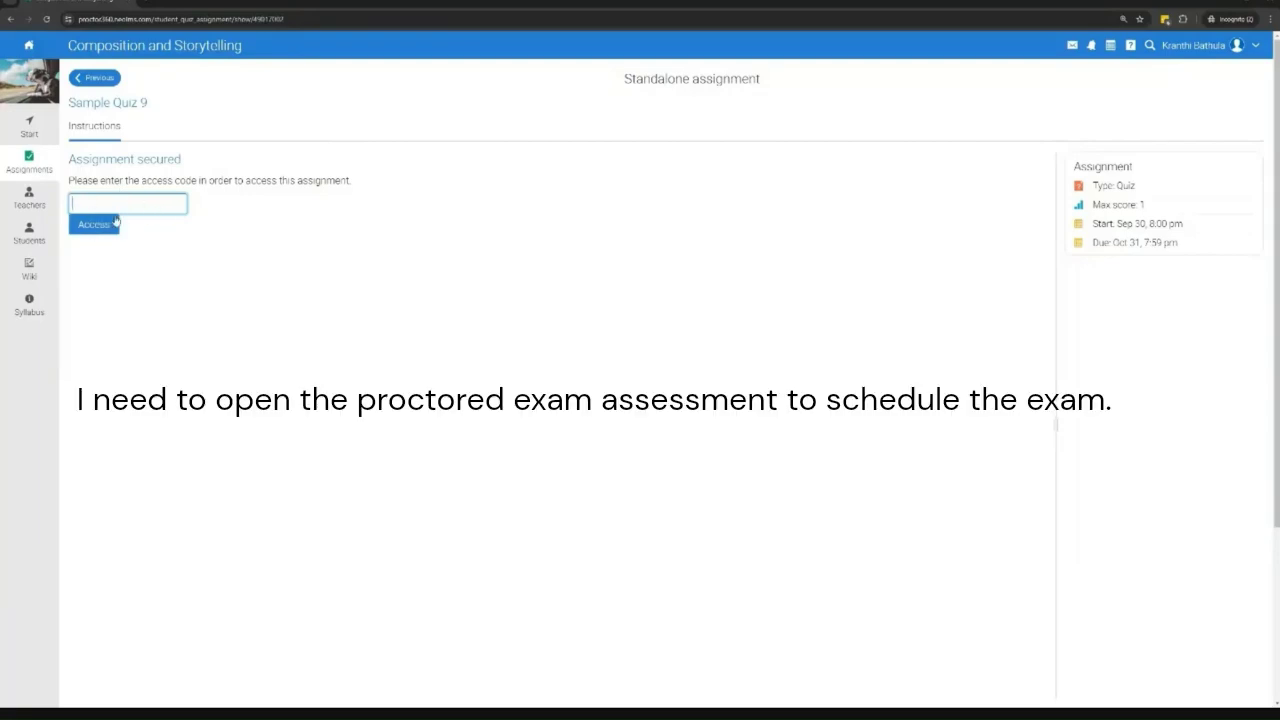
left_click(94, 77)
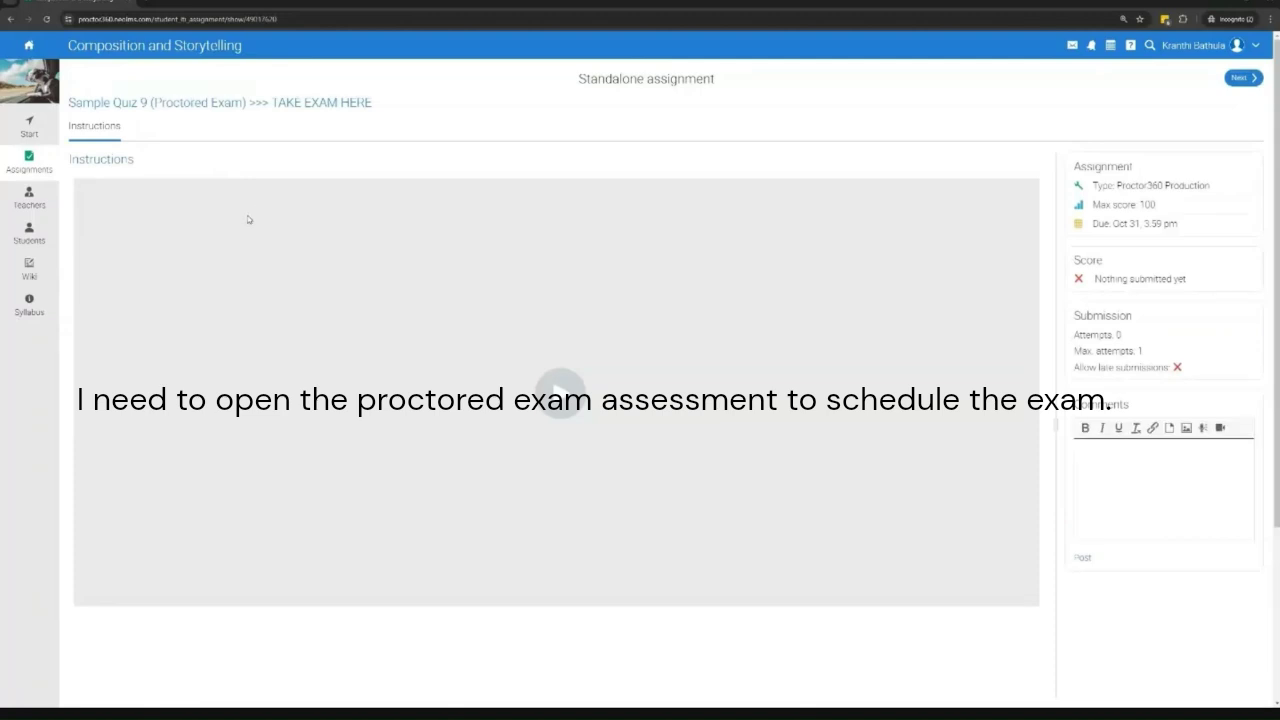
left_click(28, 160)
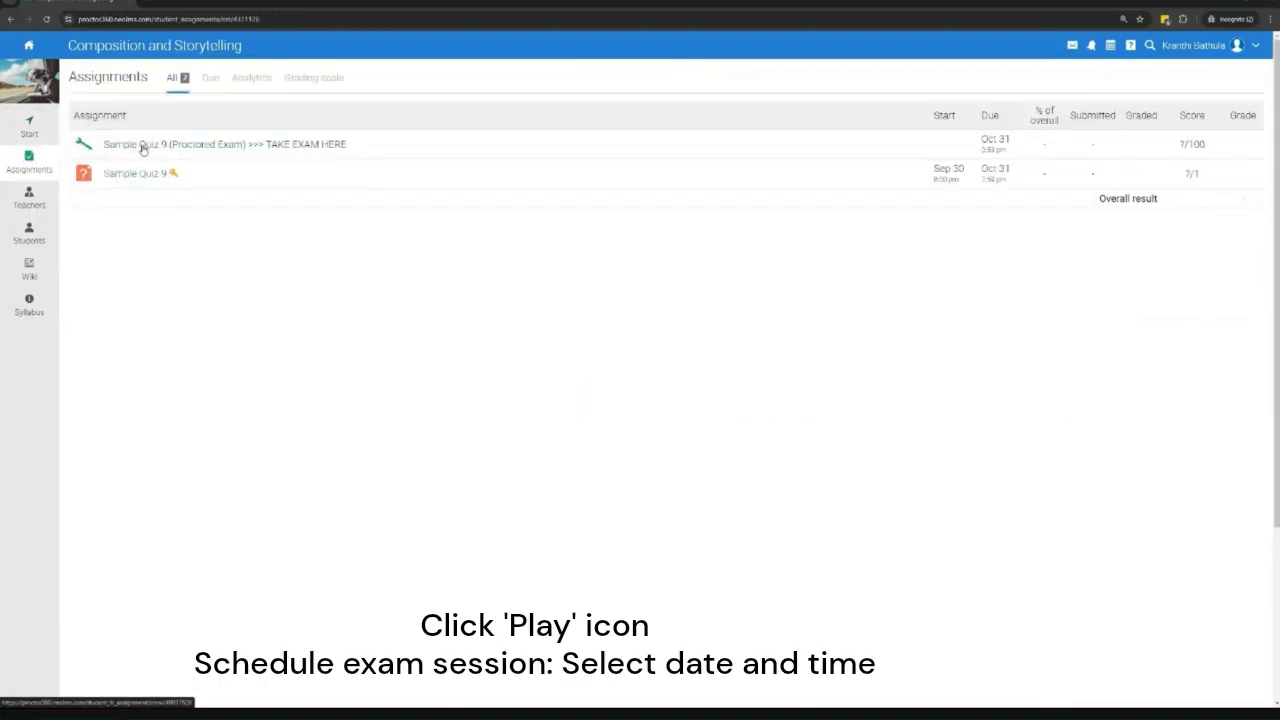
Book the Sample Quiz 9 proctored session for October 2, 09:00–10:00 AM, then continue to the system check
left_click(154, 150)
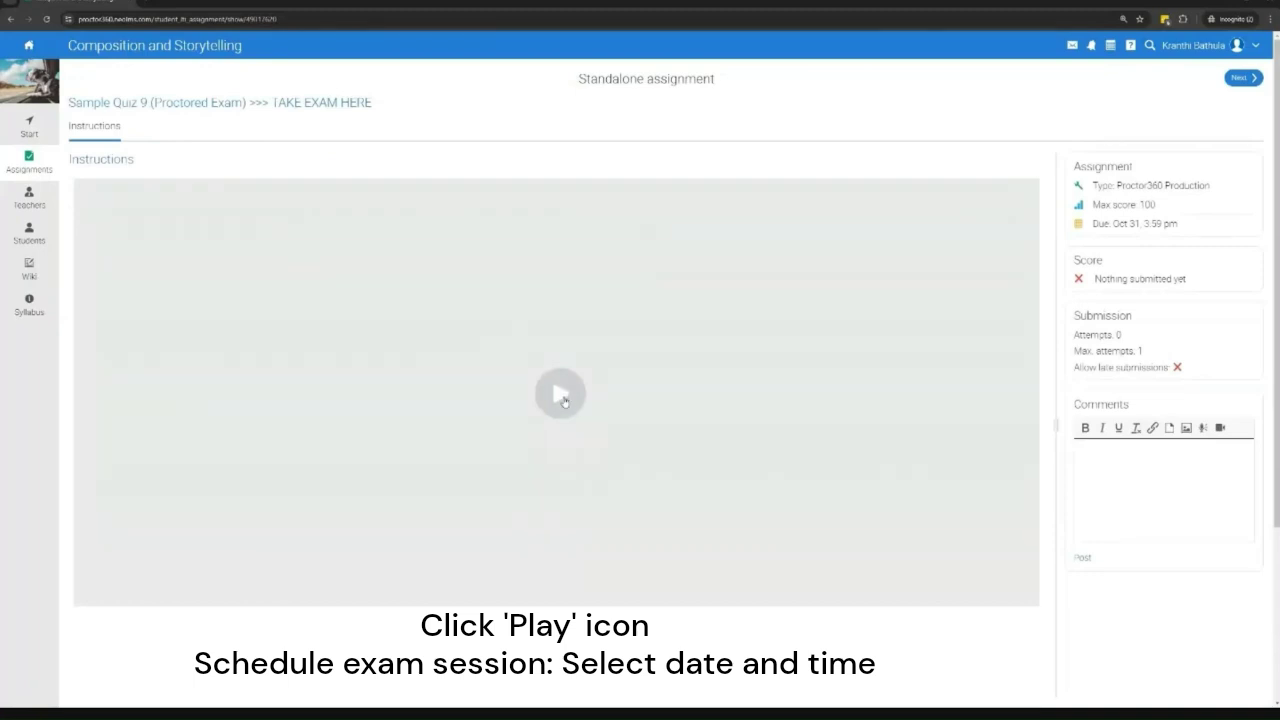
left_click(561, 397)
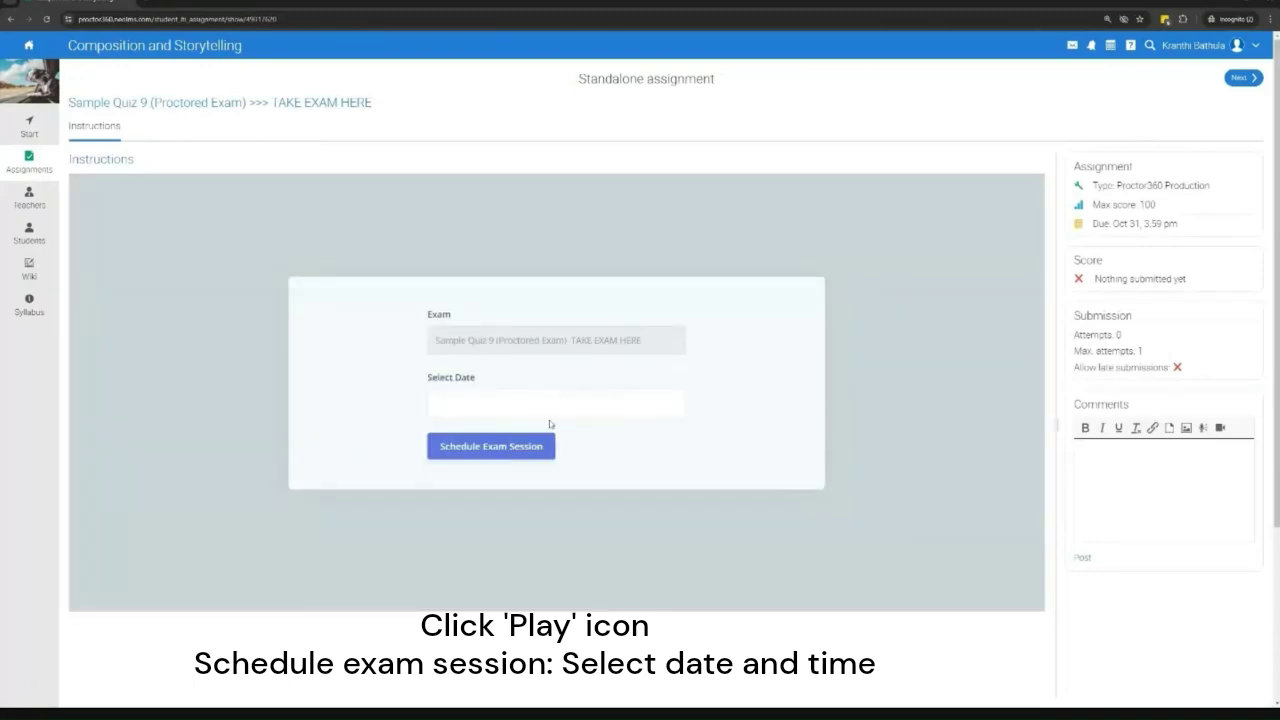
left_click(511, 398)
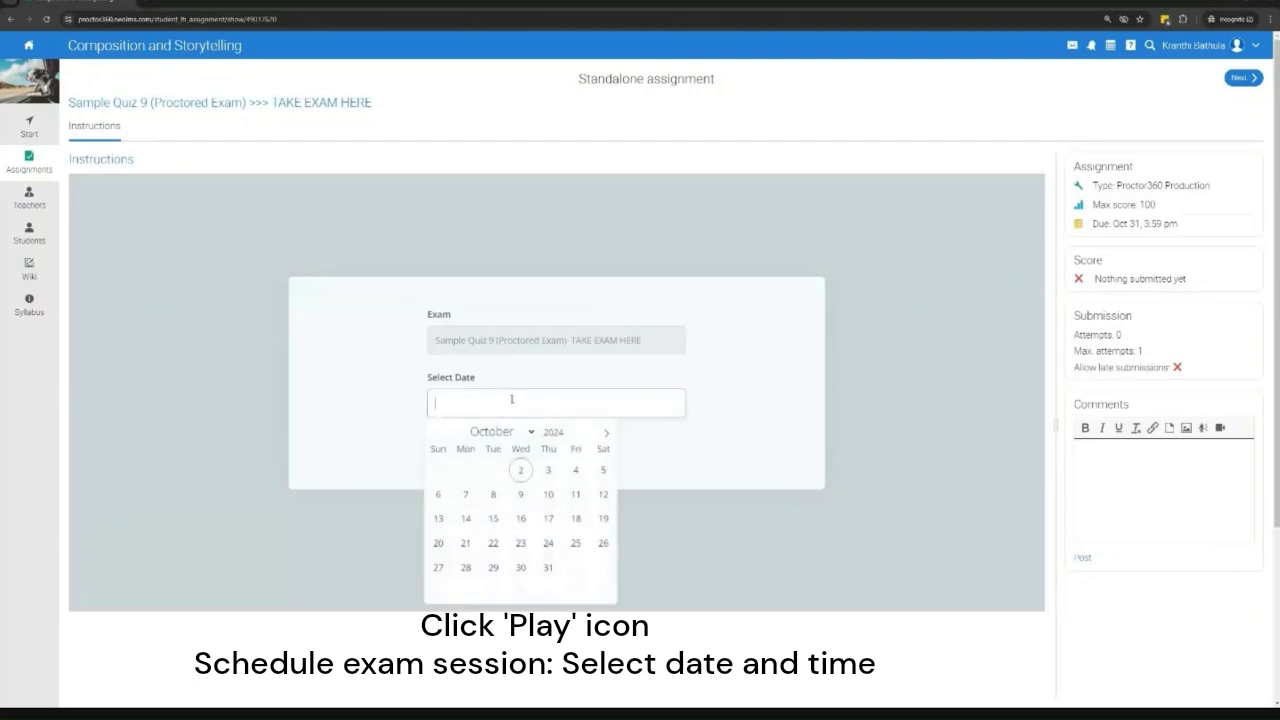
left_click(521, 471)
left_click(556, 435)
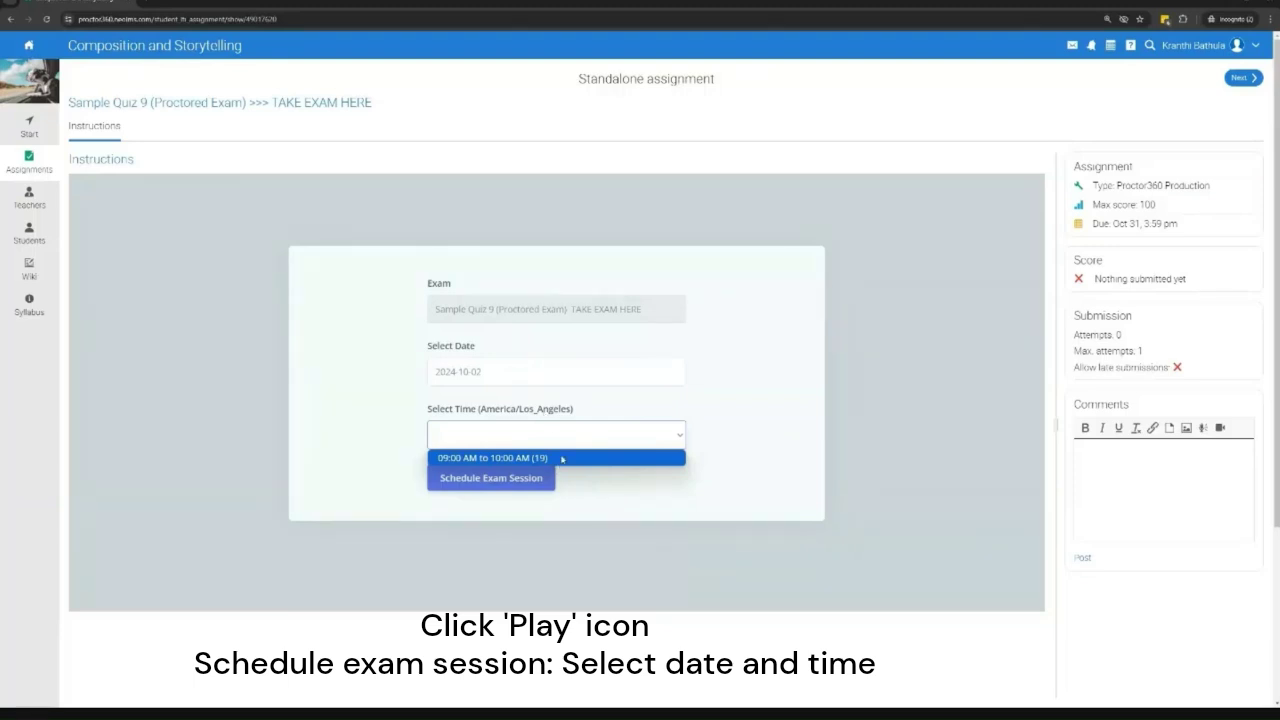
left_click(562, 459)
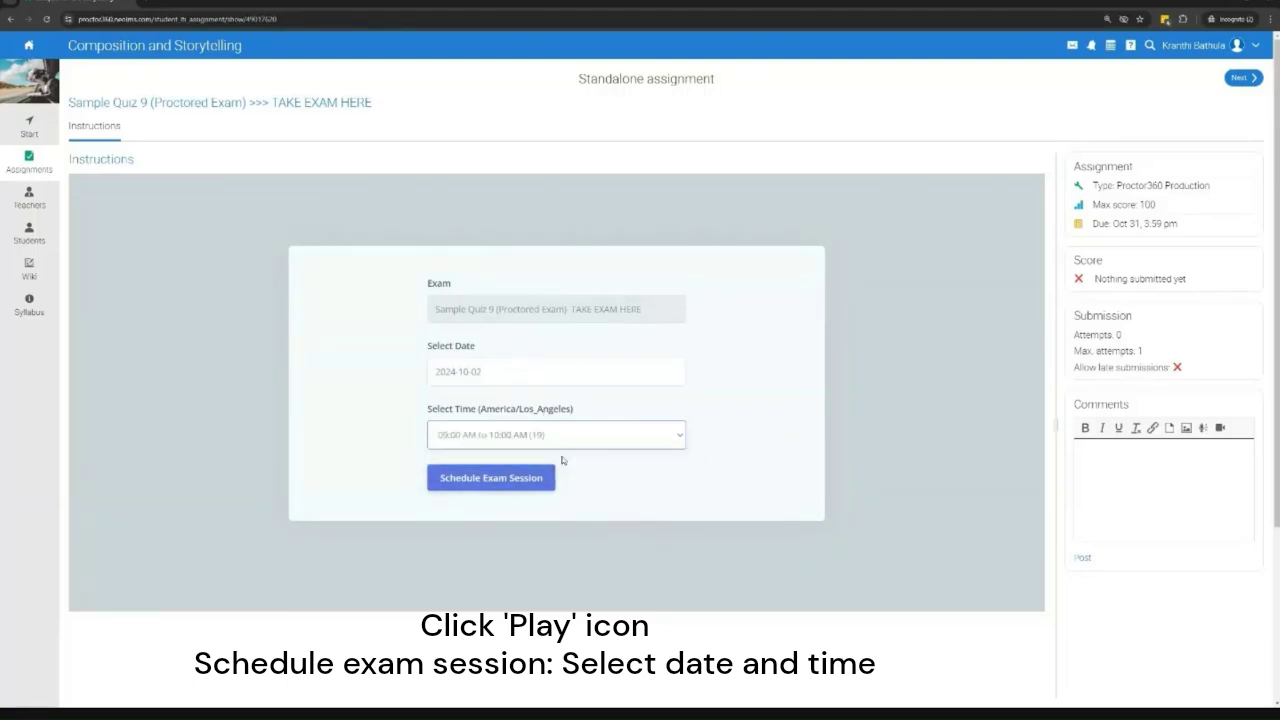
left_click(509, 478)
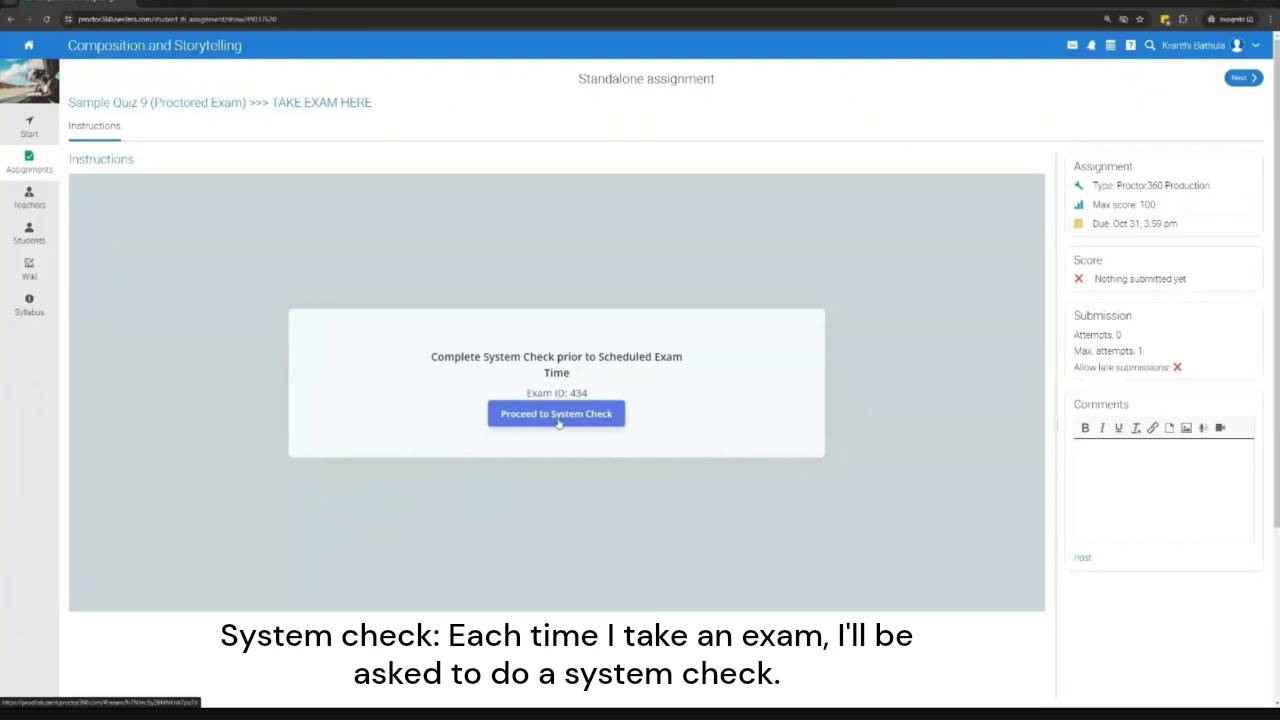
left_click(562, 415)
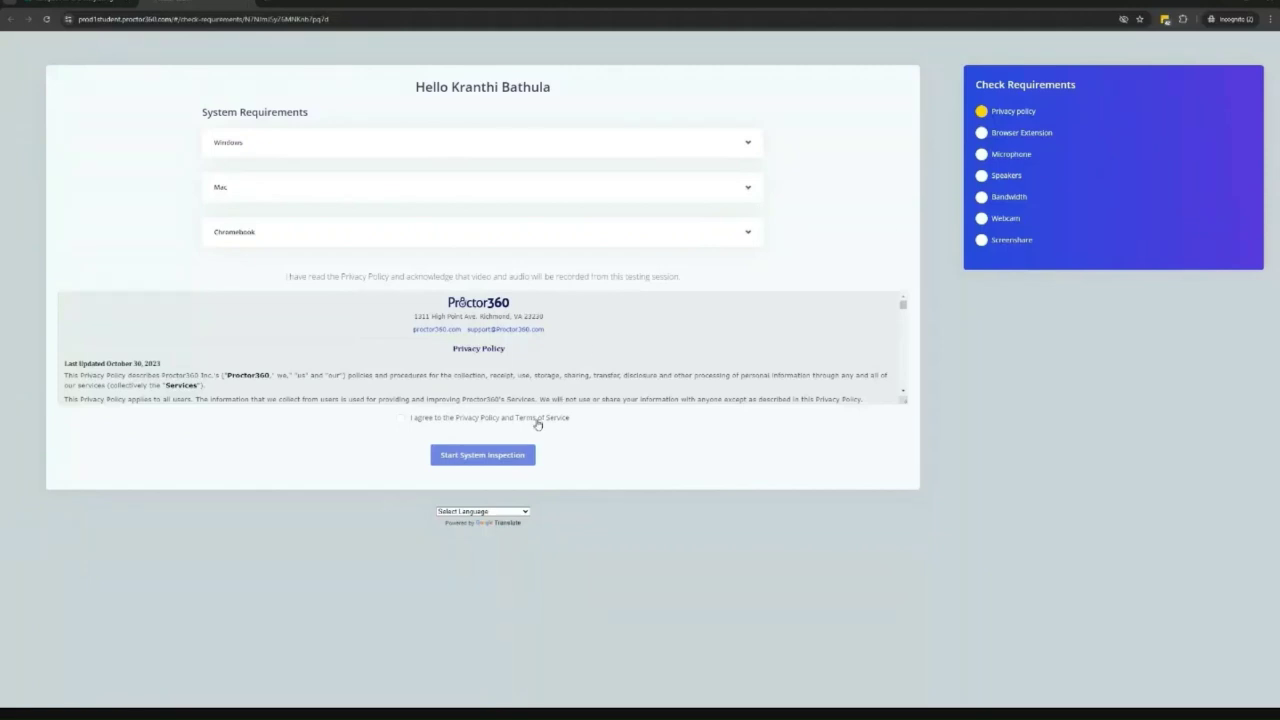
Accept the privacy policy, start the system inspection, and visit the extension's Chrome Web Store page
left_click(537, 421)
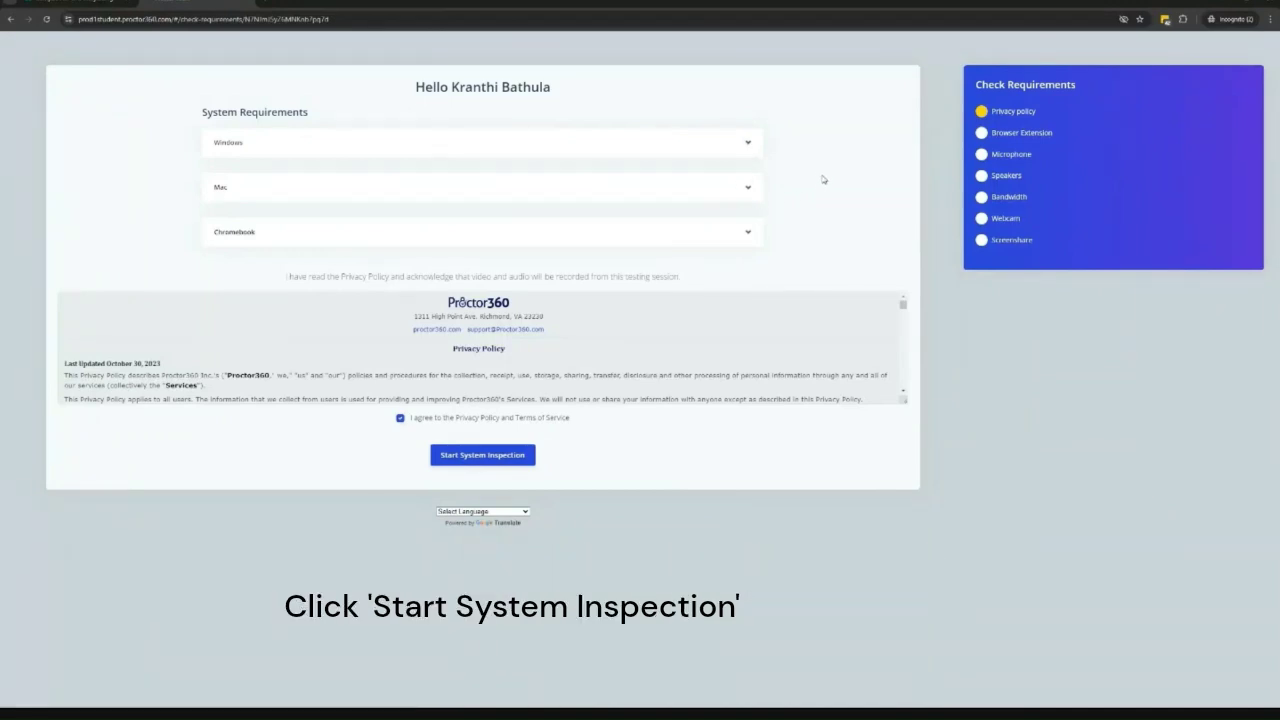
left_click(497, 456)
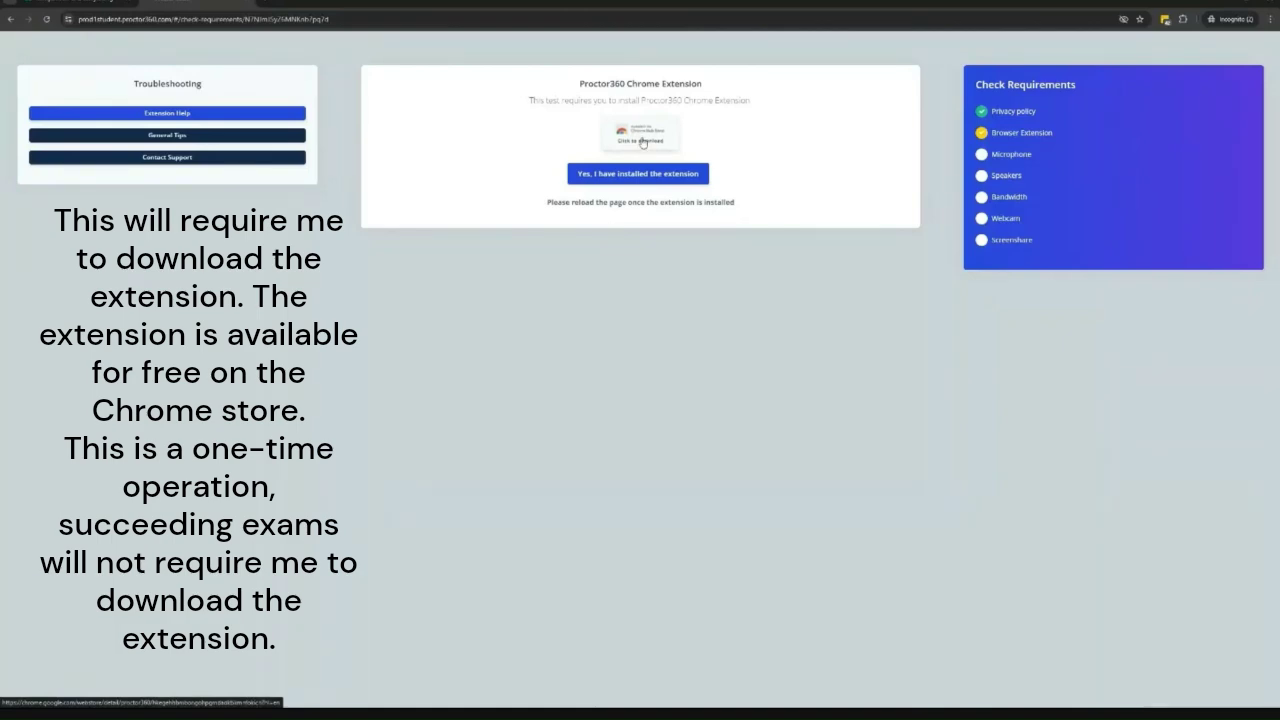
left_click(643, 140)
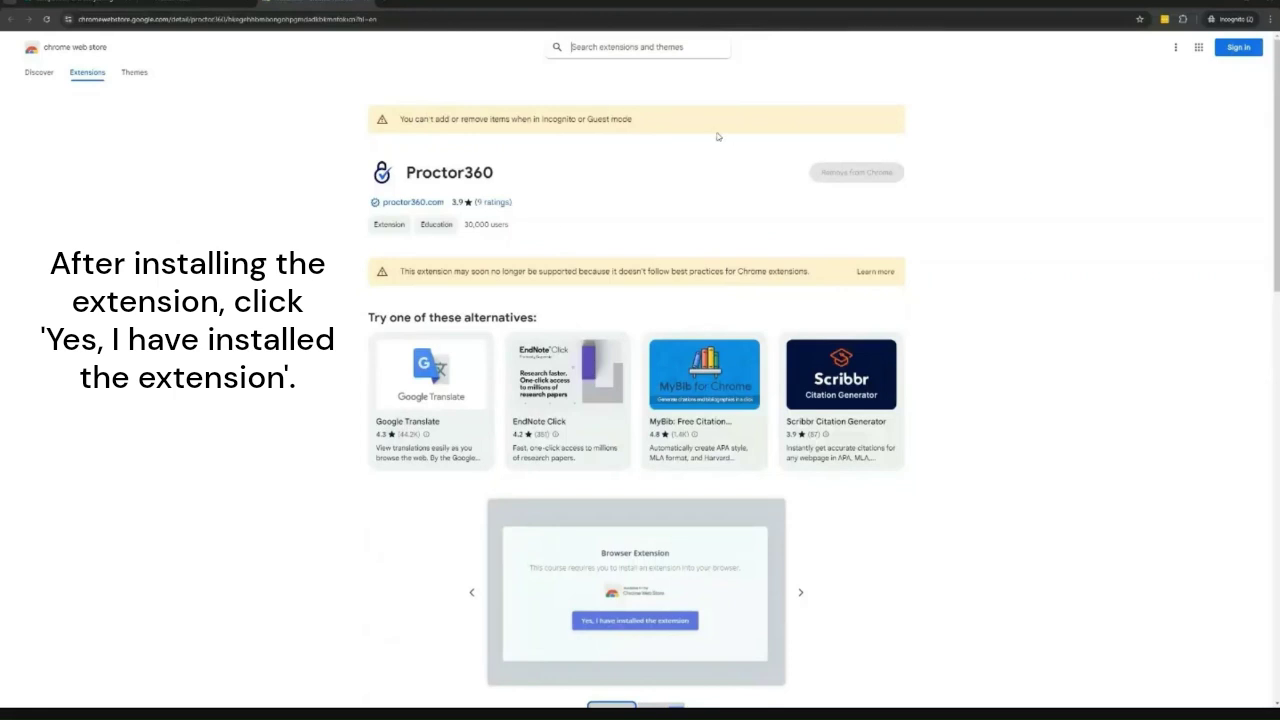
left_click(366, 4)
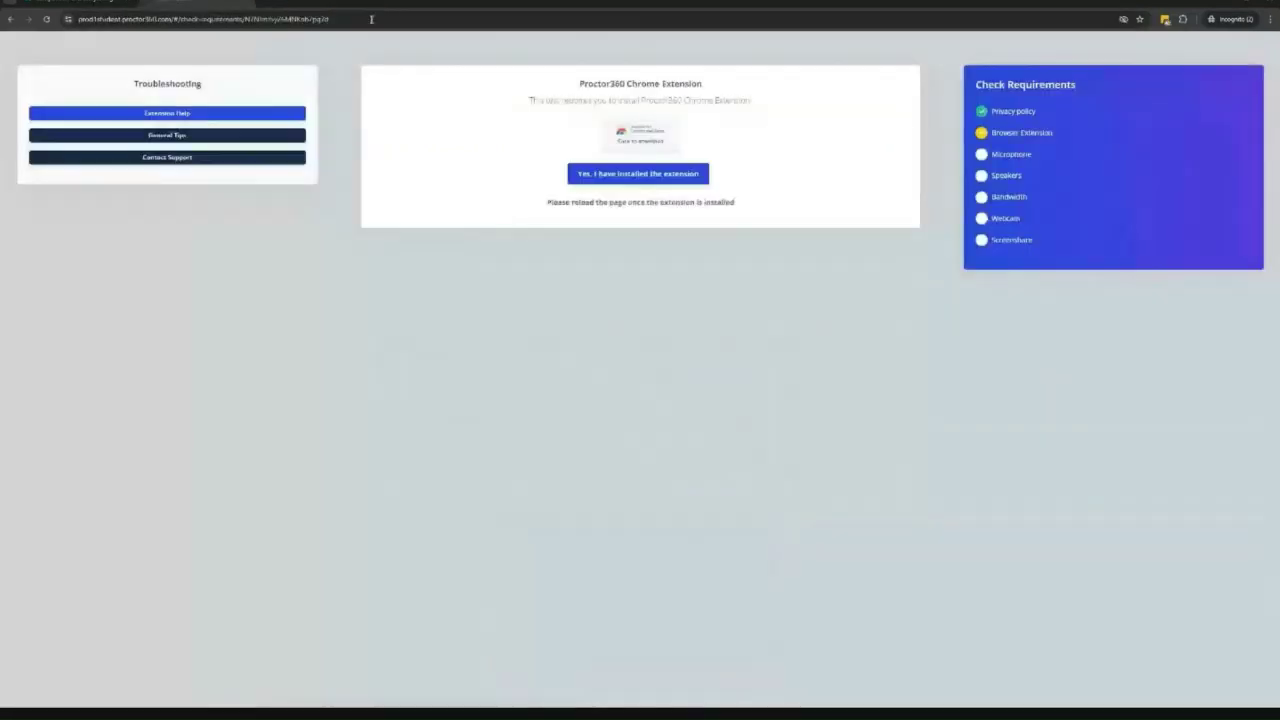
Confirm the extension is installed and pass the microphone, speaker and bandwidth checks
left_click(644, 176)
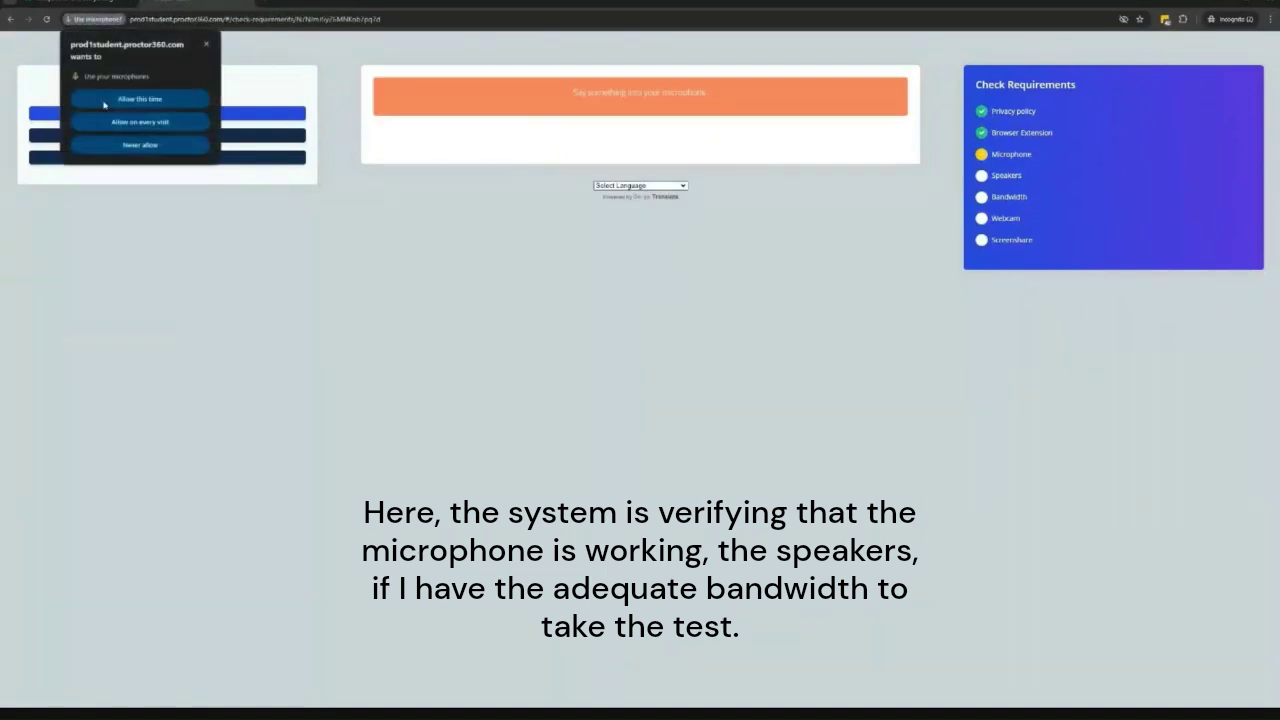
left_click(162, 123)
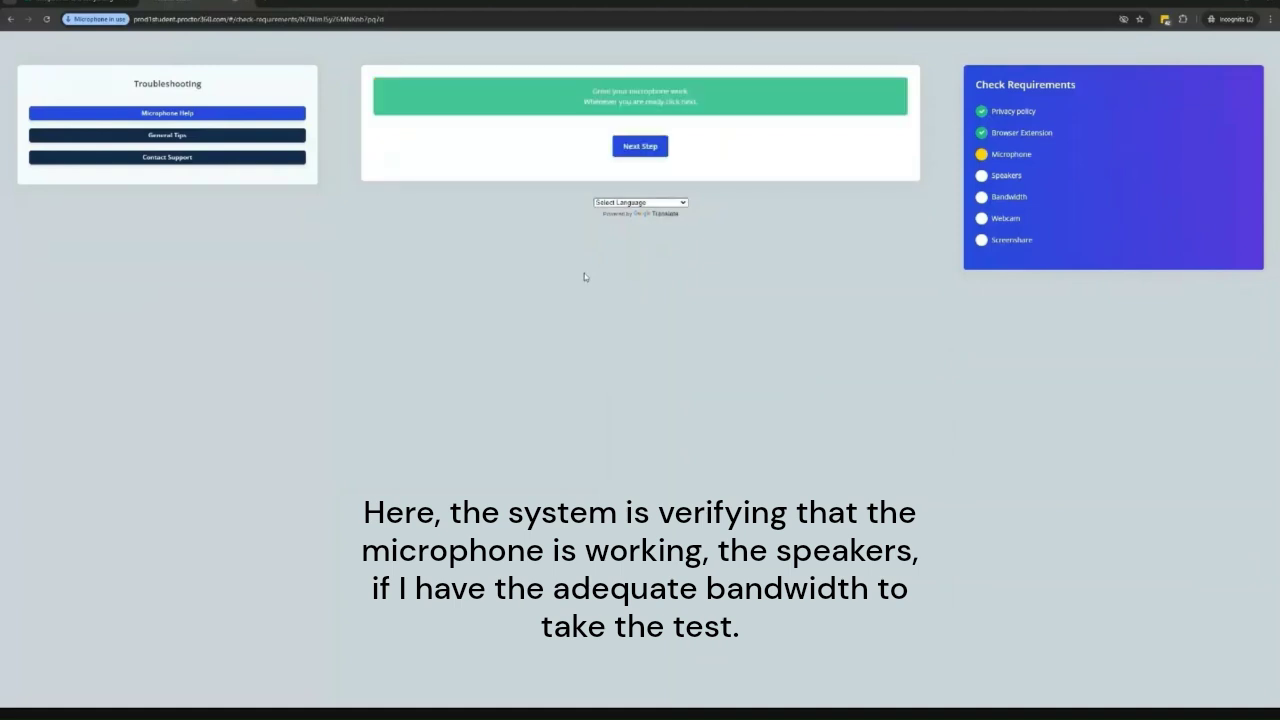
left_click(636, 146)
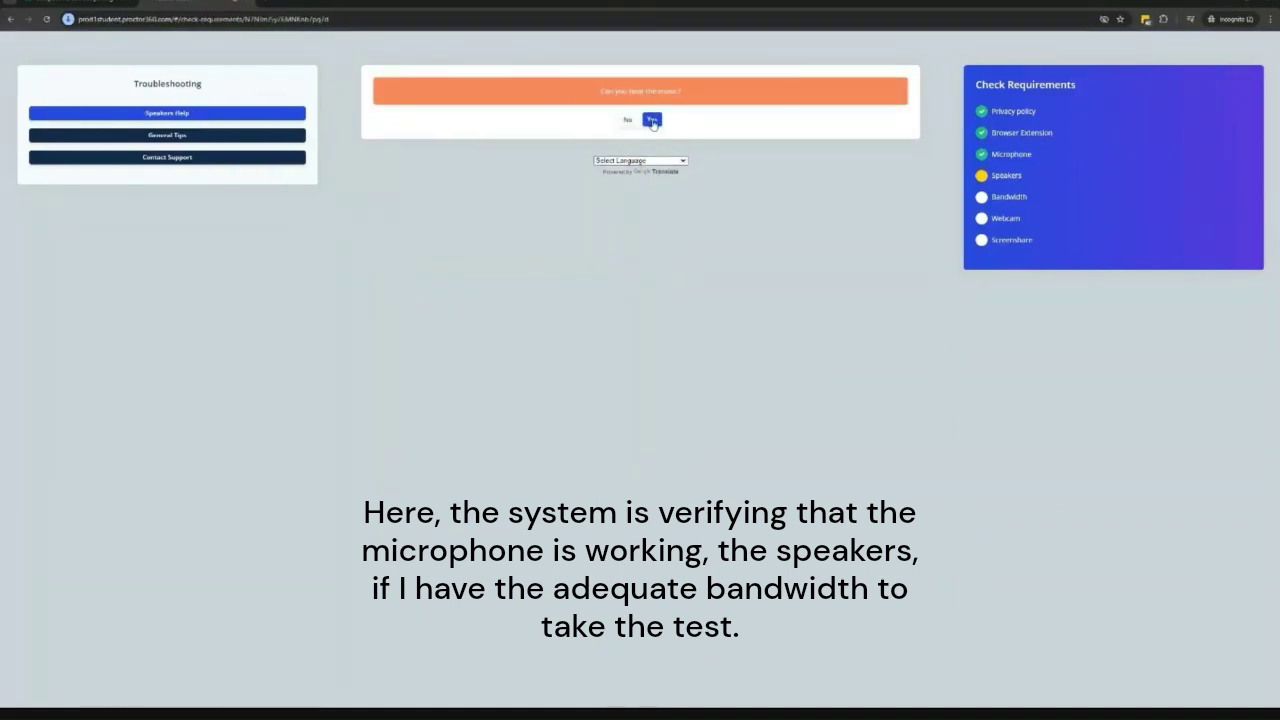
left_click(652, 121)
left_click(655, 150)
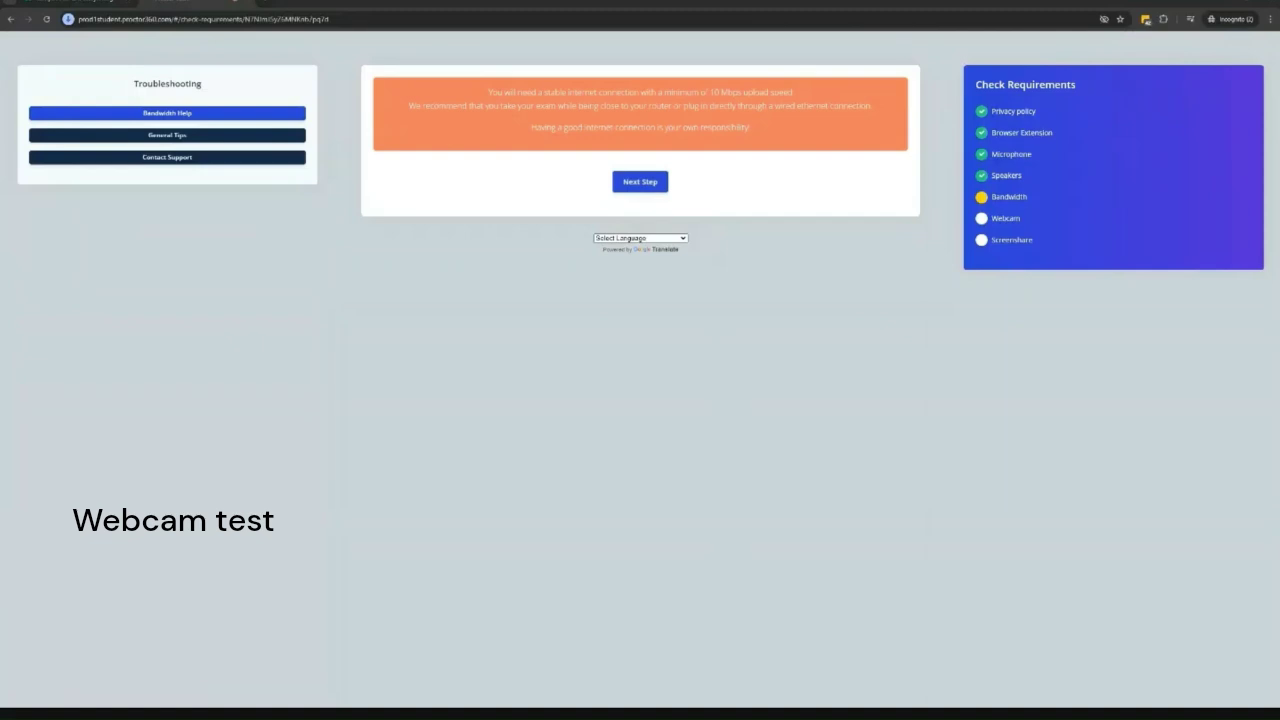
left_click(648, 182)
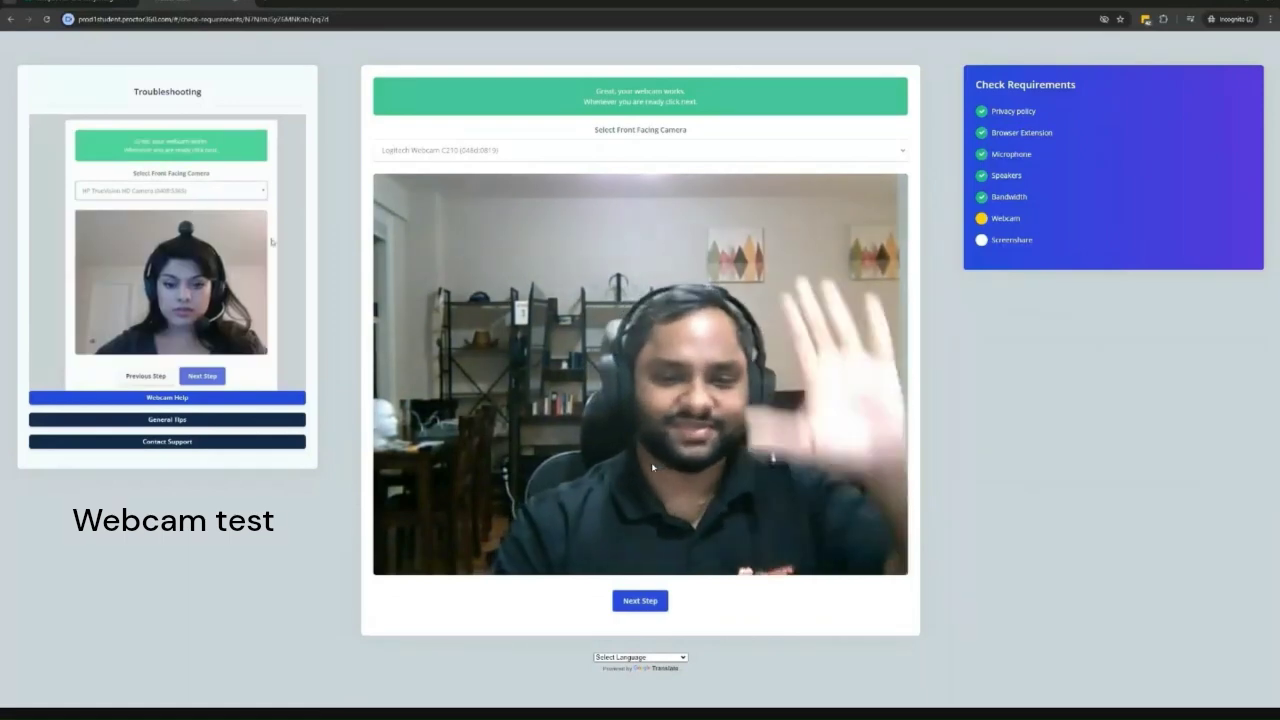
Pass the webcam check, share Screen 2, and complete the system check
left_click(640, 601)
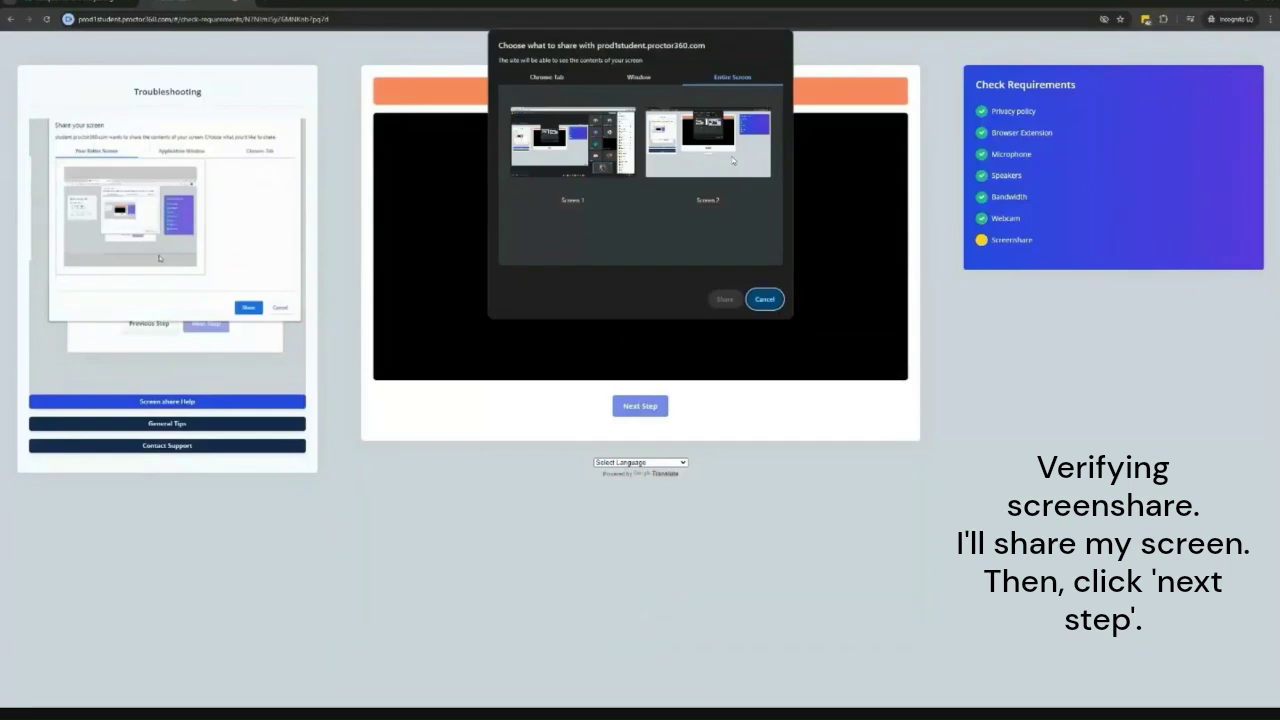
left_click(735, 168)
left_click(725, 299)
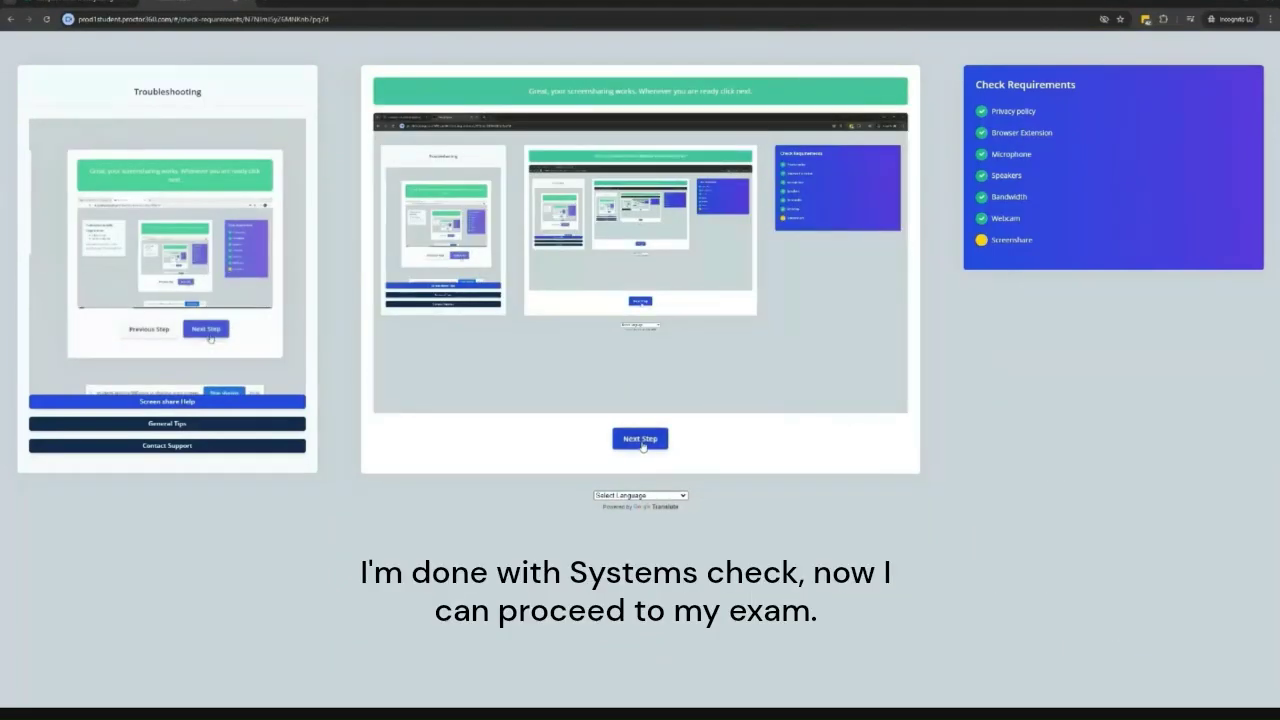
left_click(641, 443)
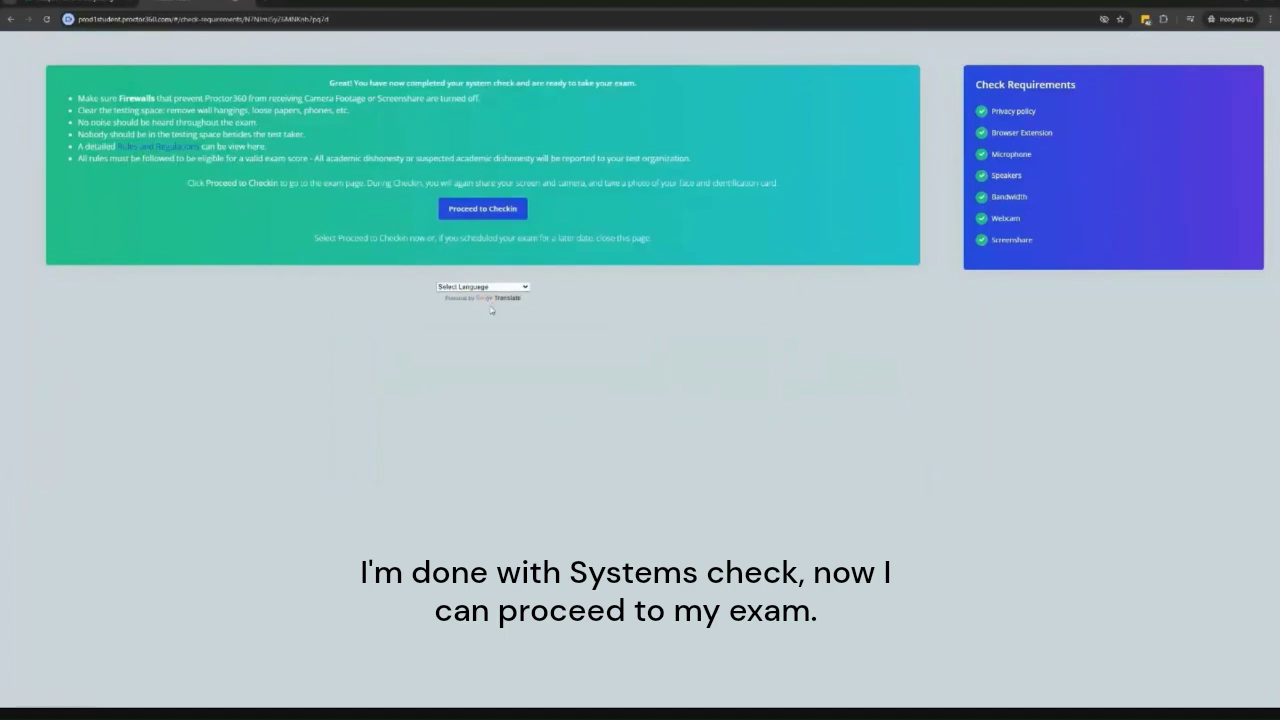
left_click(474, 210)
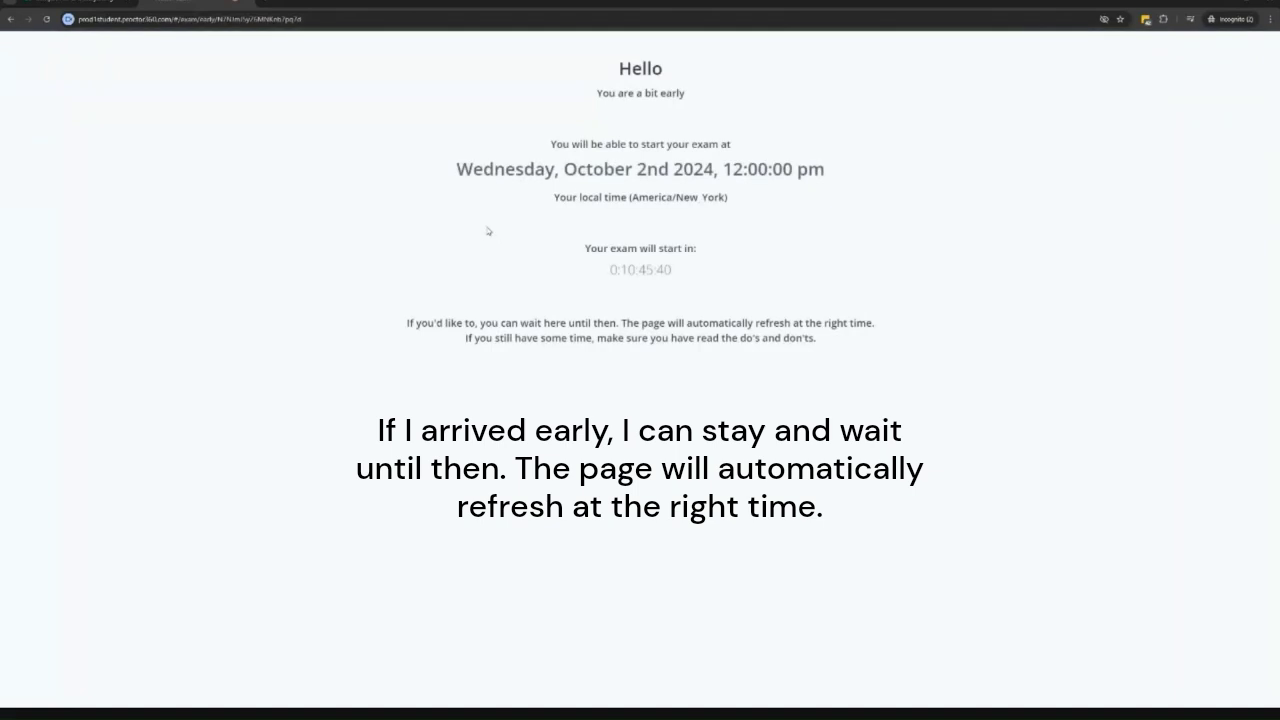
Review the scheduled exam start time while the early-arrival page counts down to check-in
left_click_drag(566, 170, 776, 170)
left_click(828, 171)
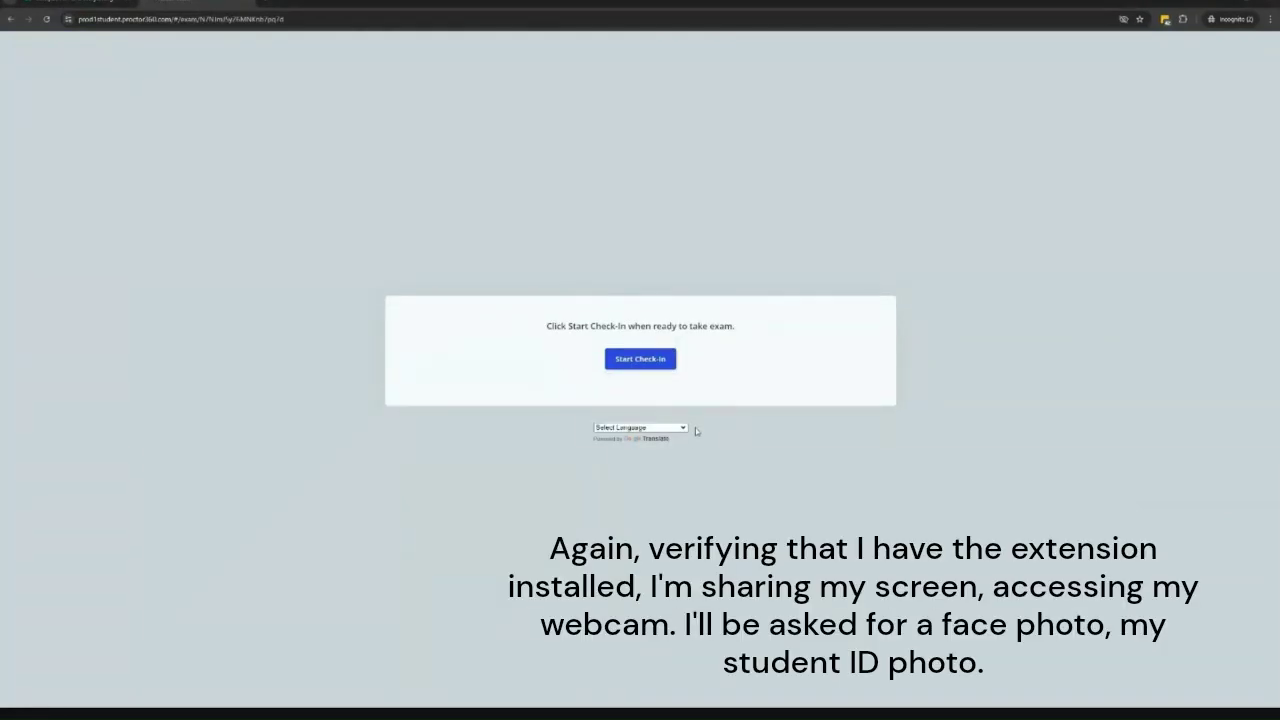
Start check-in, confirm the extension, and share Screen 2
left_click(644, 362)
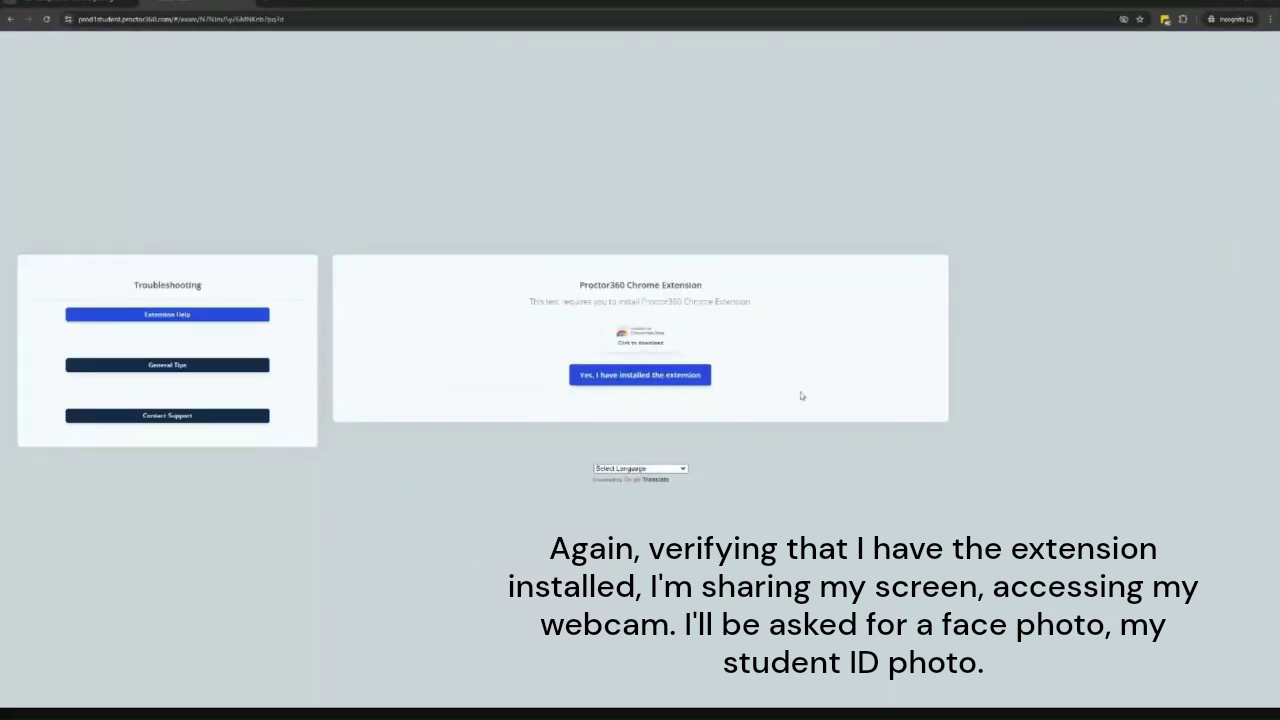
left_click(642, 379)
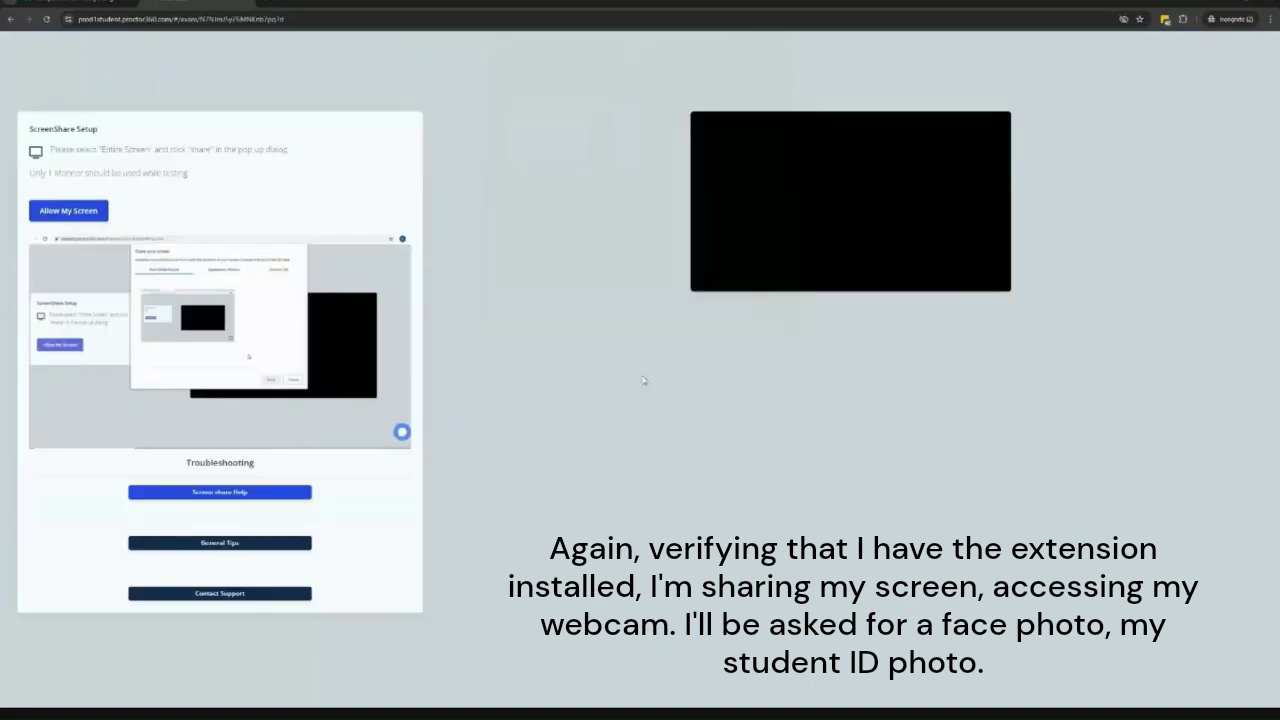
left_click(698, 155)
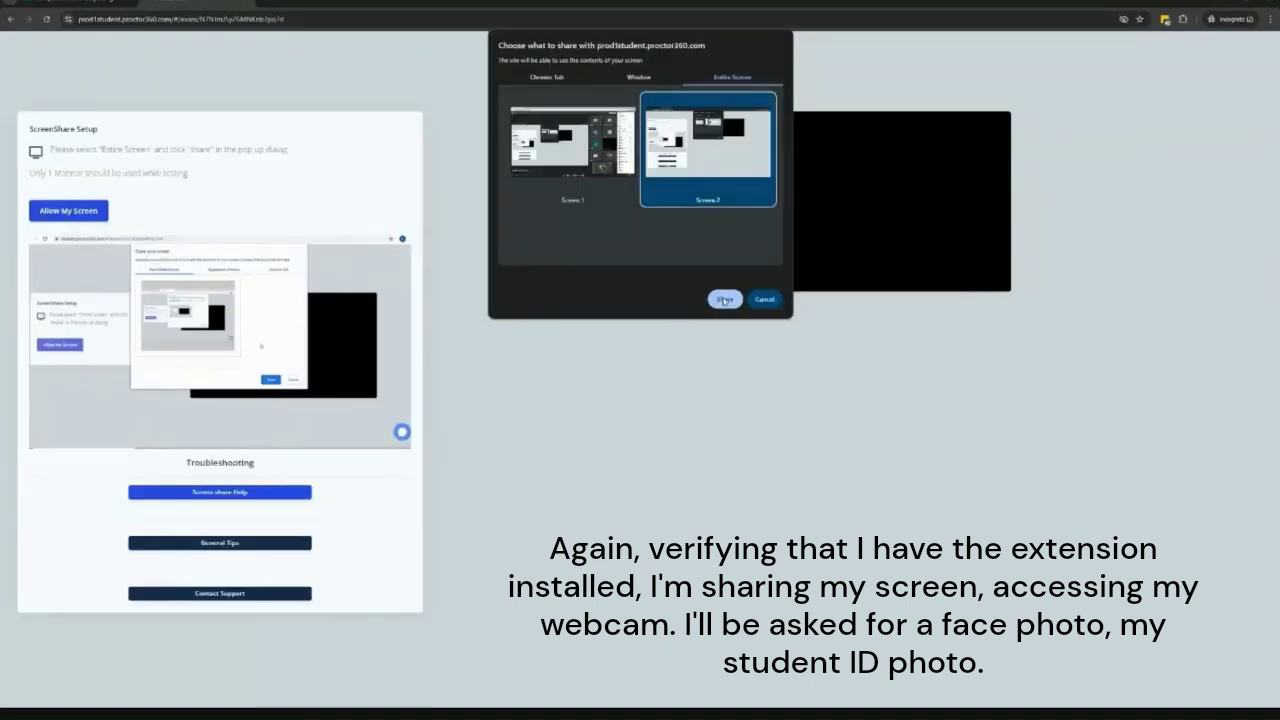
left_click(724, 300)
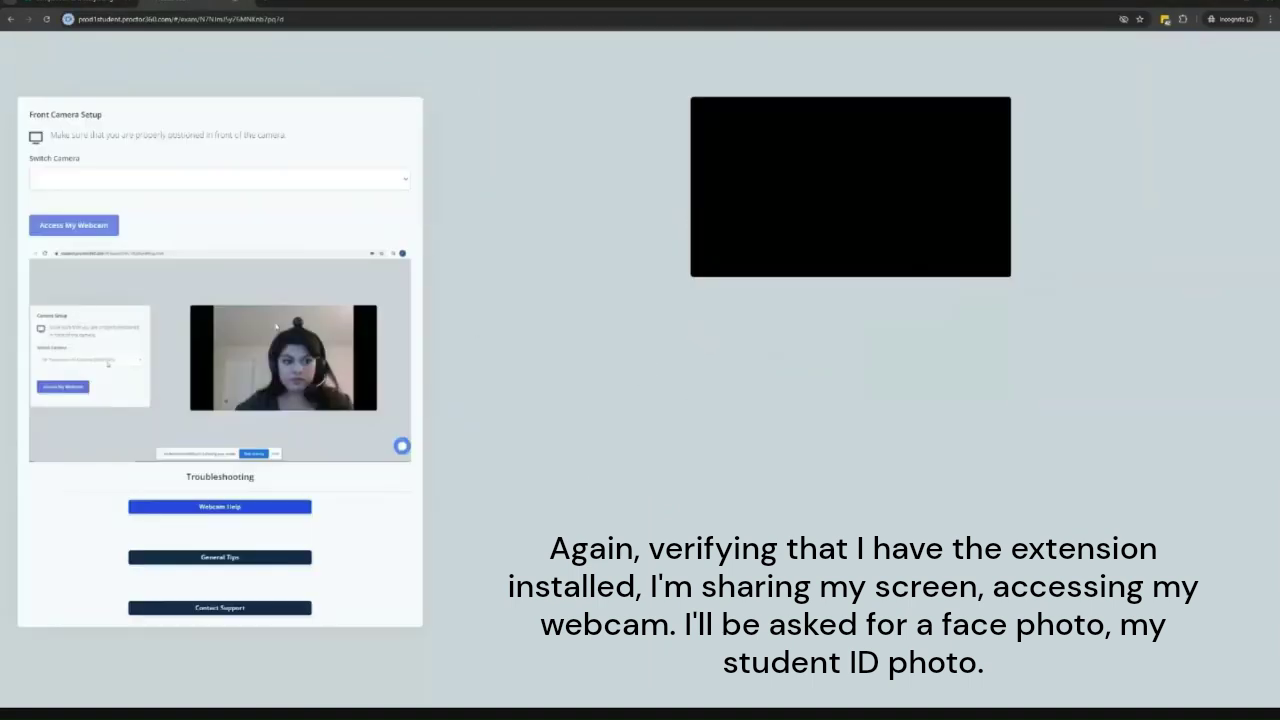
Enable the Logitech webcam and submit a face photo and an ID card photo
left_click(66, 224)
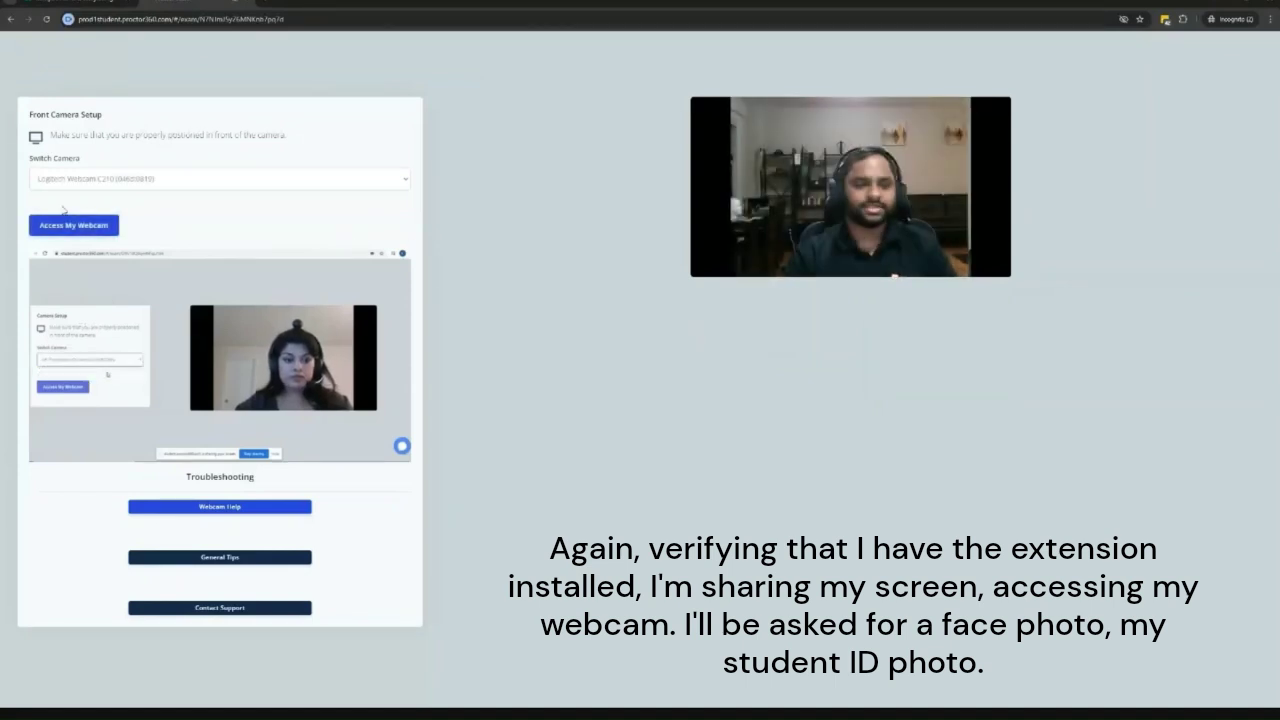
left_click(74, 224)
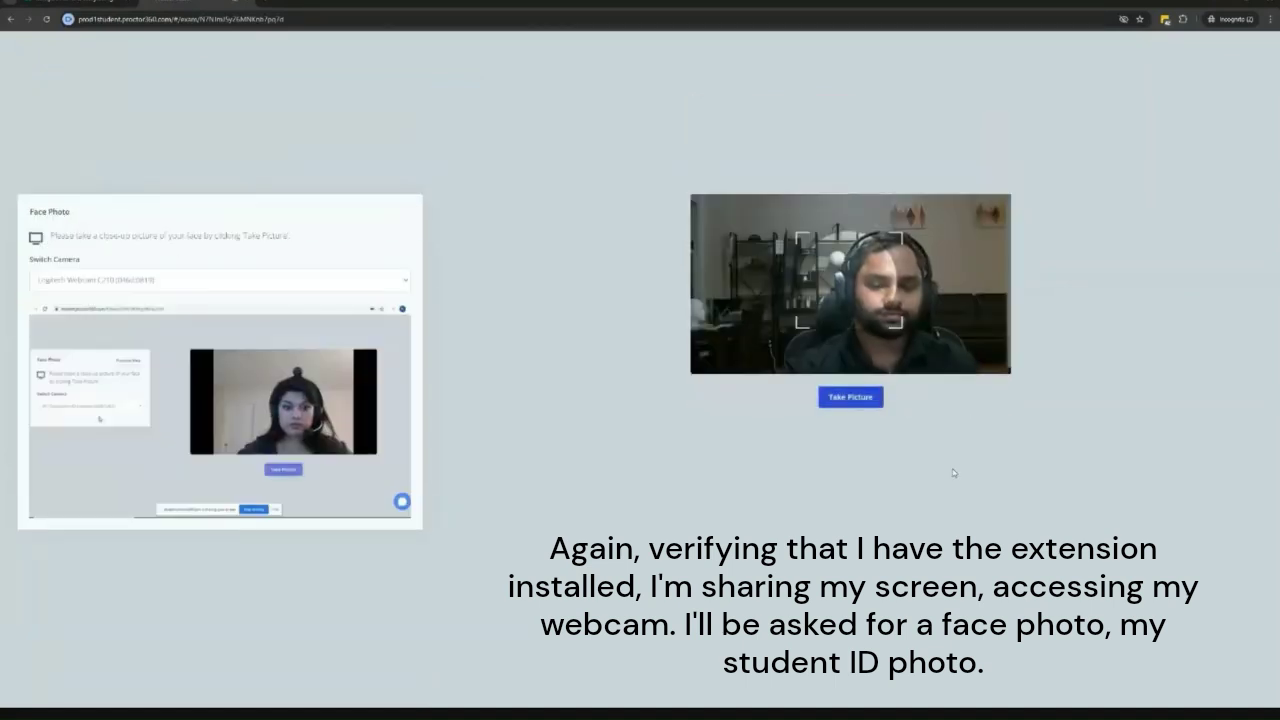
left_click(851, 398)
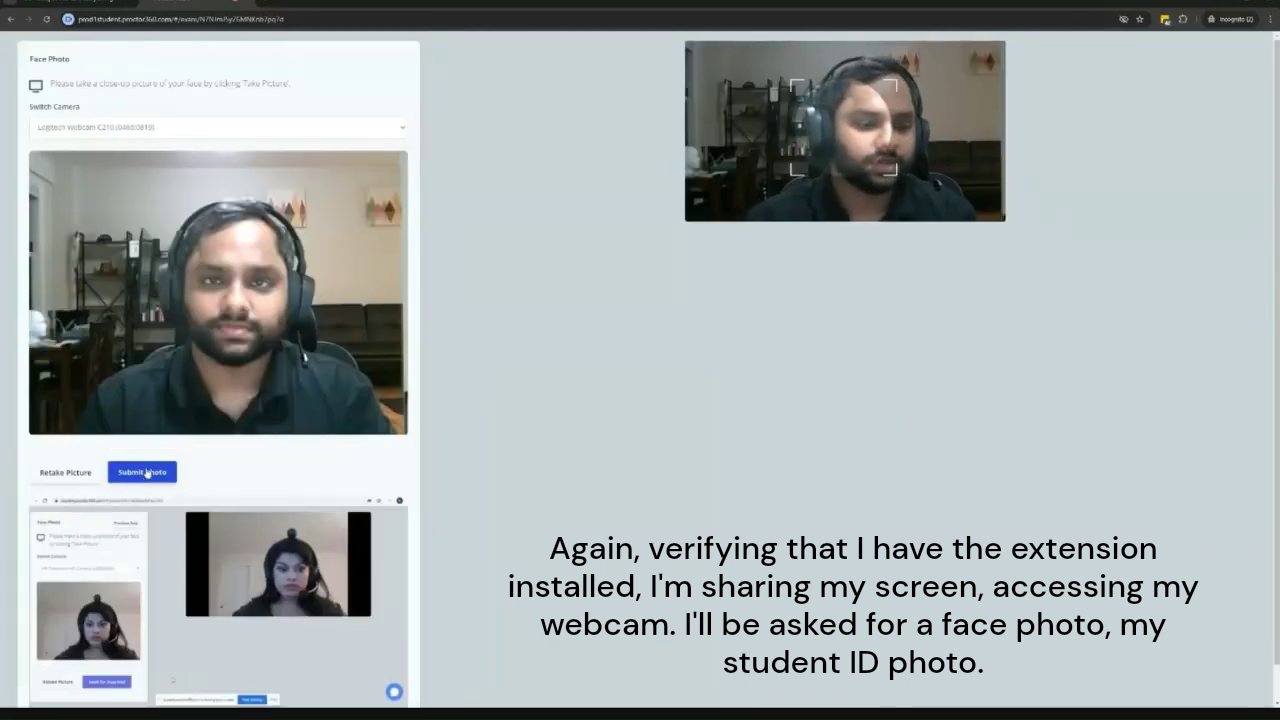
left_click(143, 472)
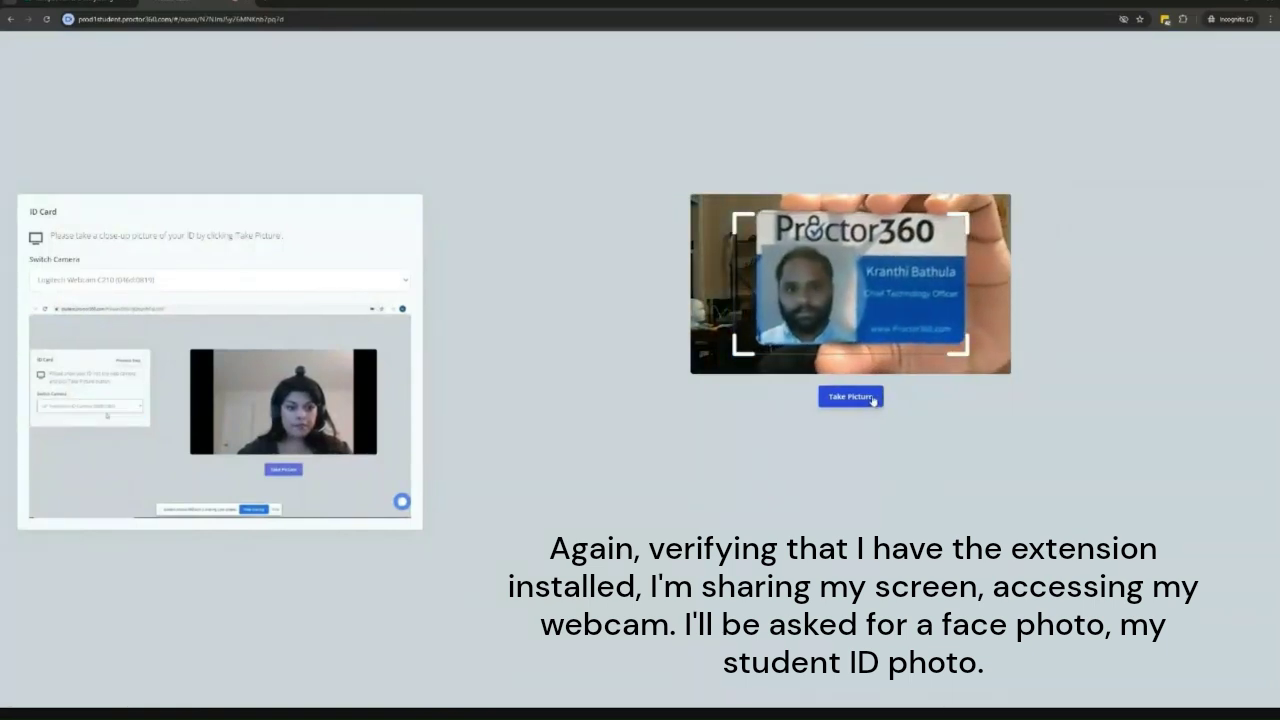
left_click(872, 397)
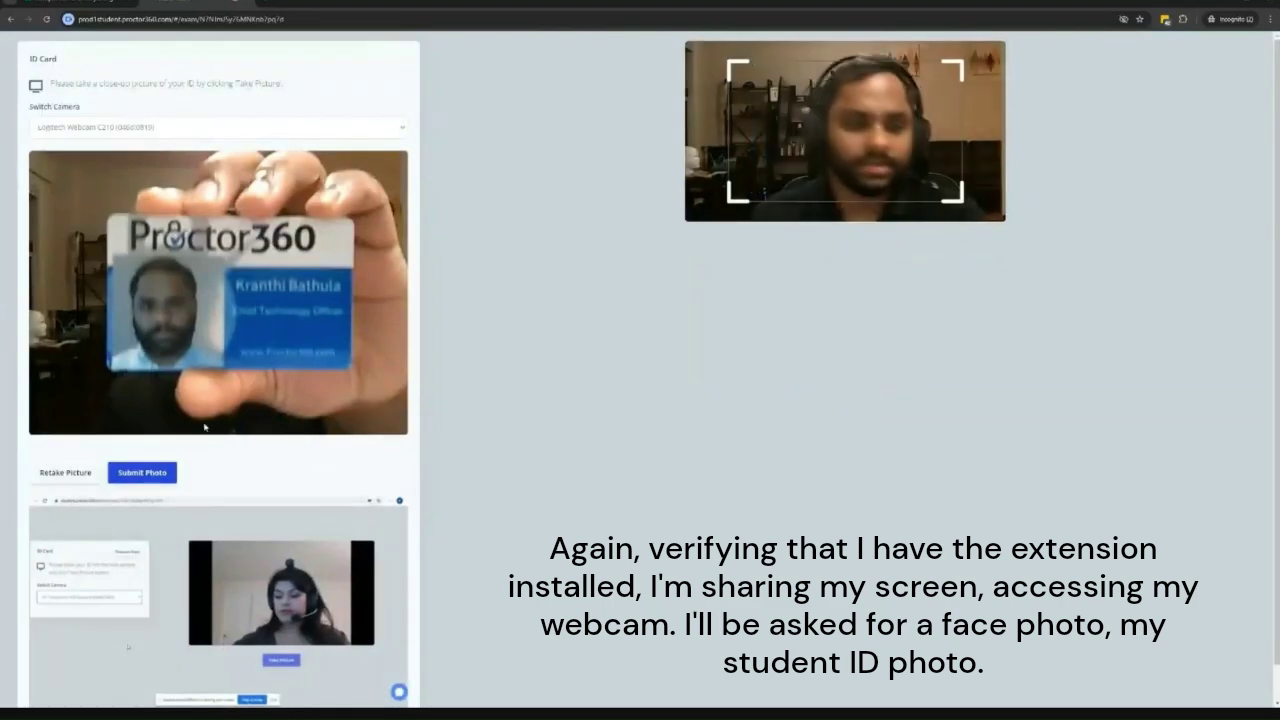
left_click(142, 472)
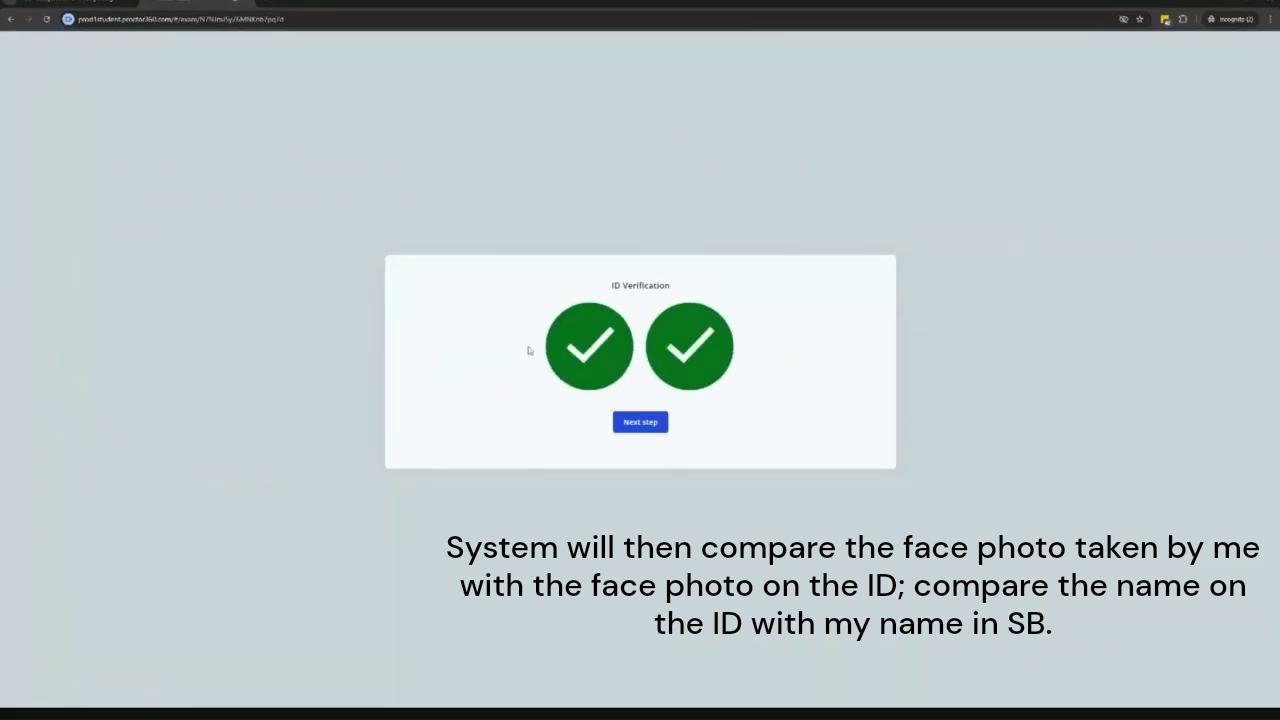
Record and submit the 360° environment check video of the room
left_click(638, 422)
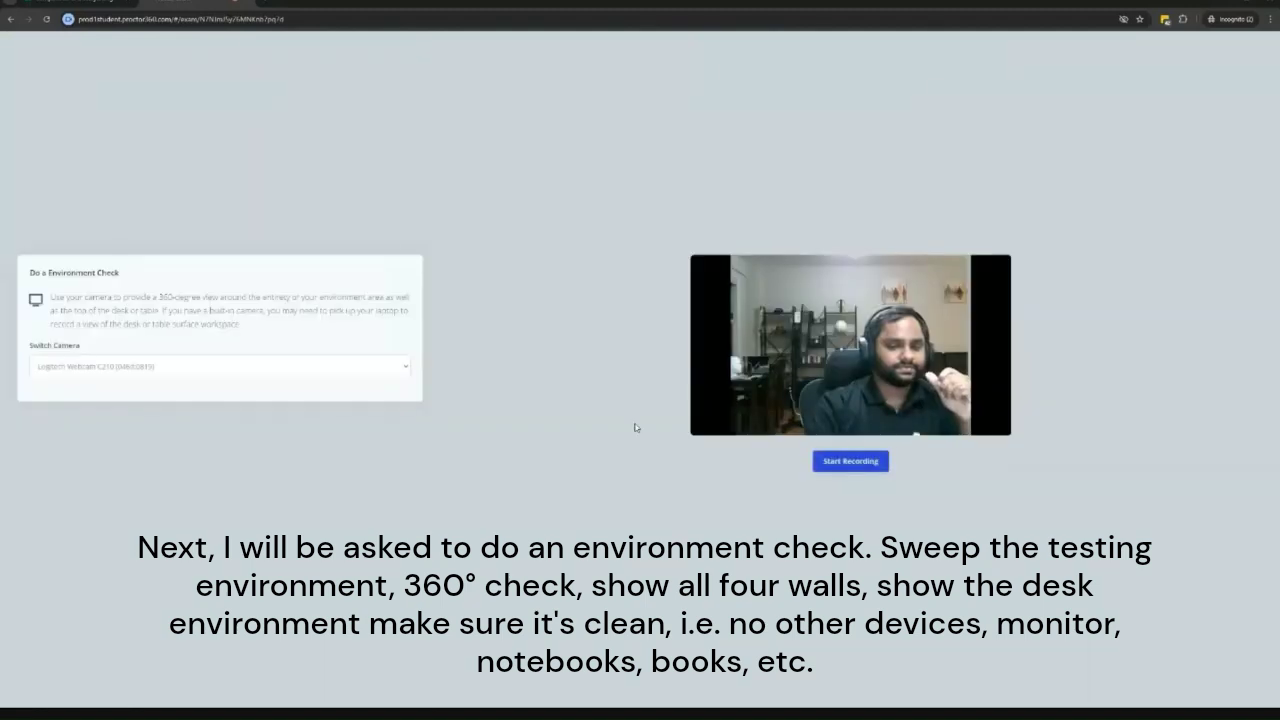
left_click(863, 461)
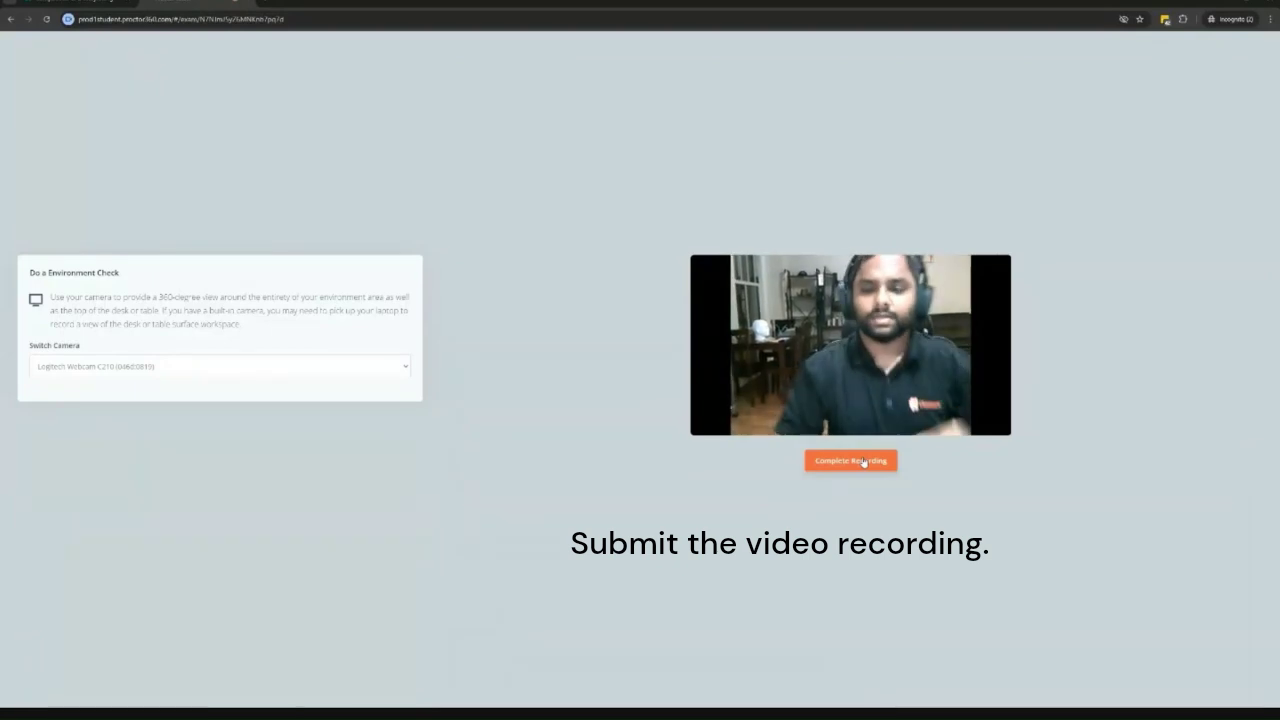
left_click(864, 461)
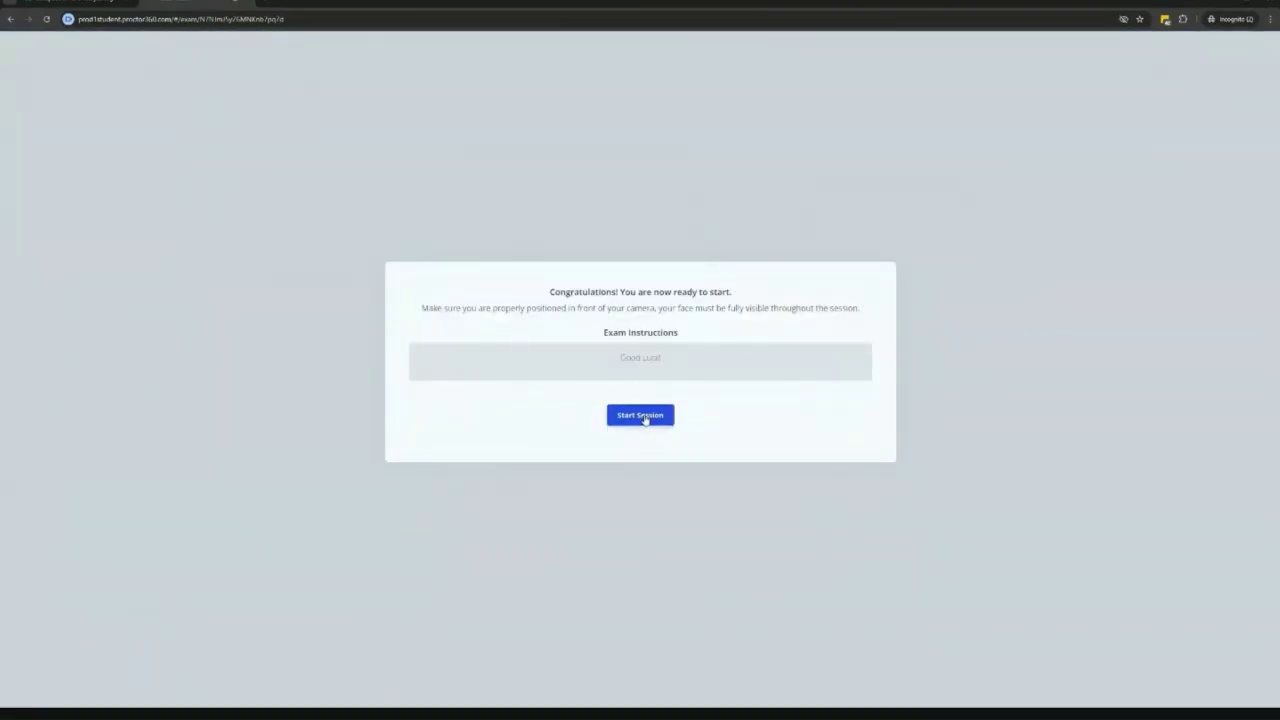
Start the session and unlock Sample Quiz 9 with the auto-filled access code
left_click(642, 416)
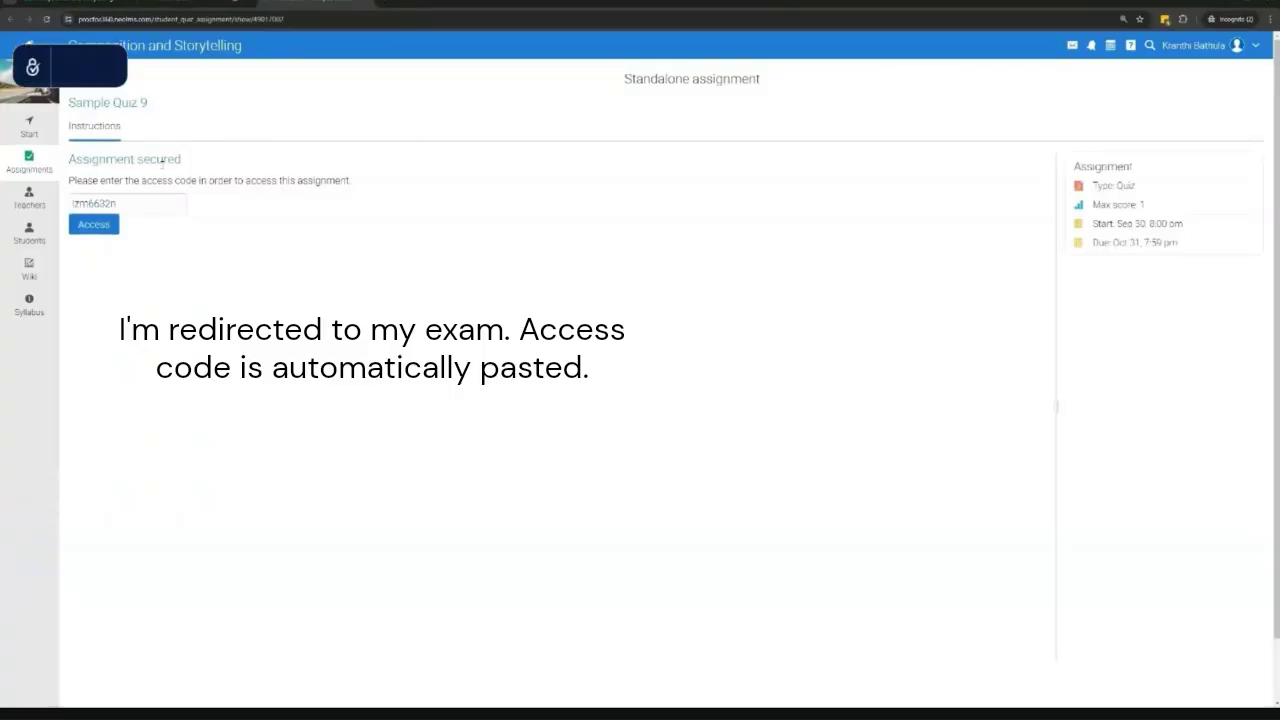
left_click(70, 203)
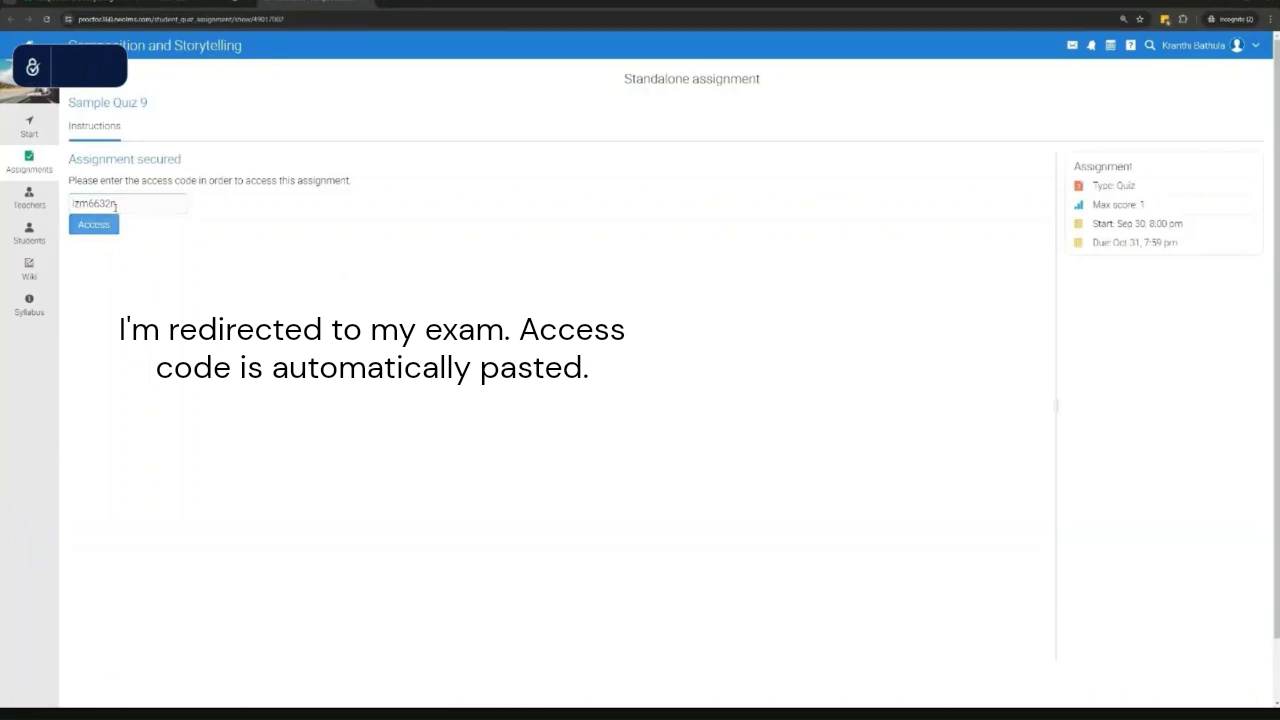
left_click_drag(183, 205, 68, 207)
left_click(113, 225)
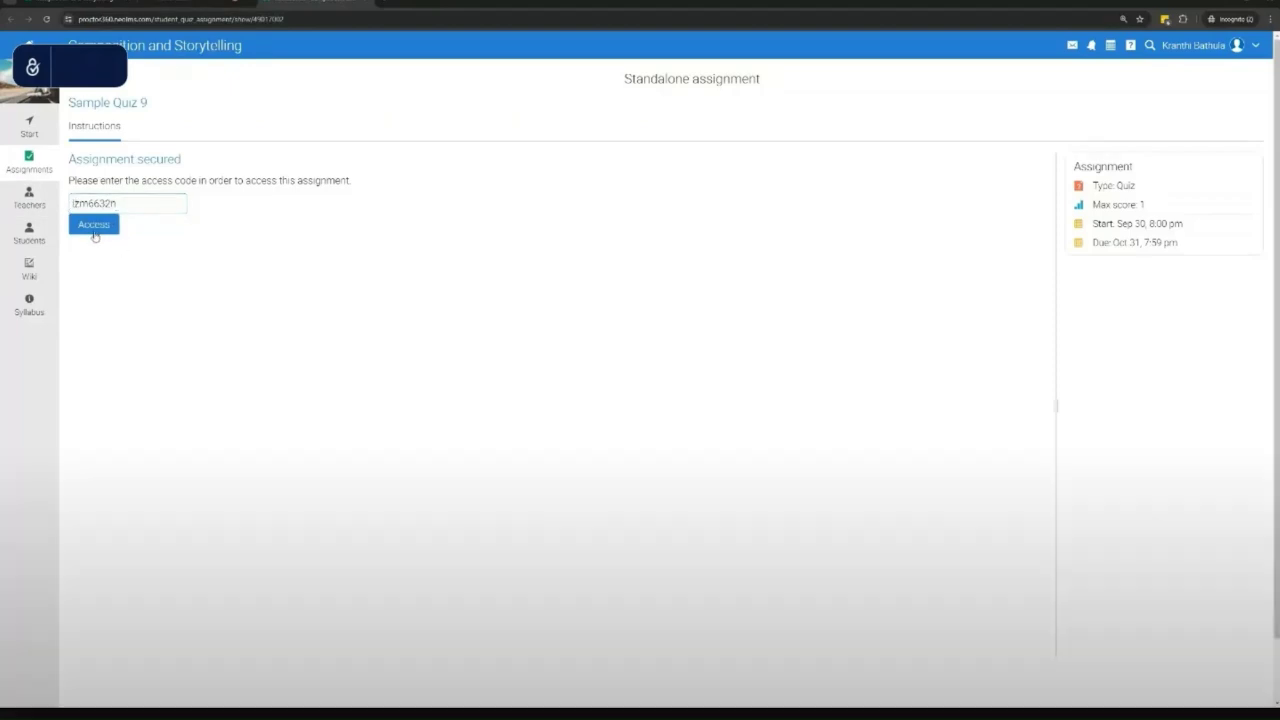
left_click(95, 234)
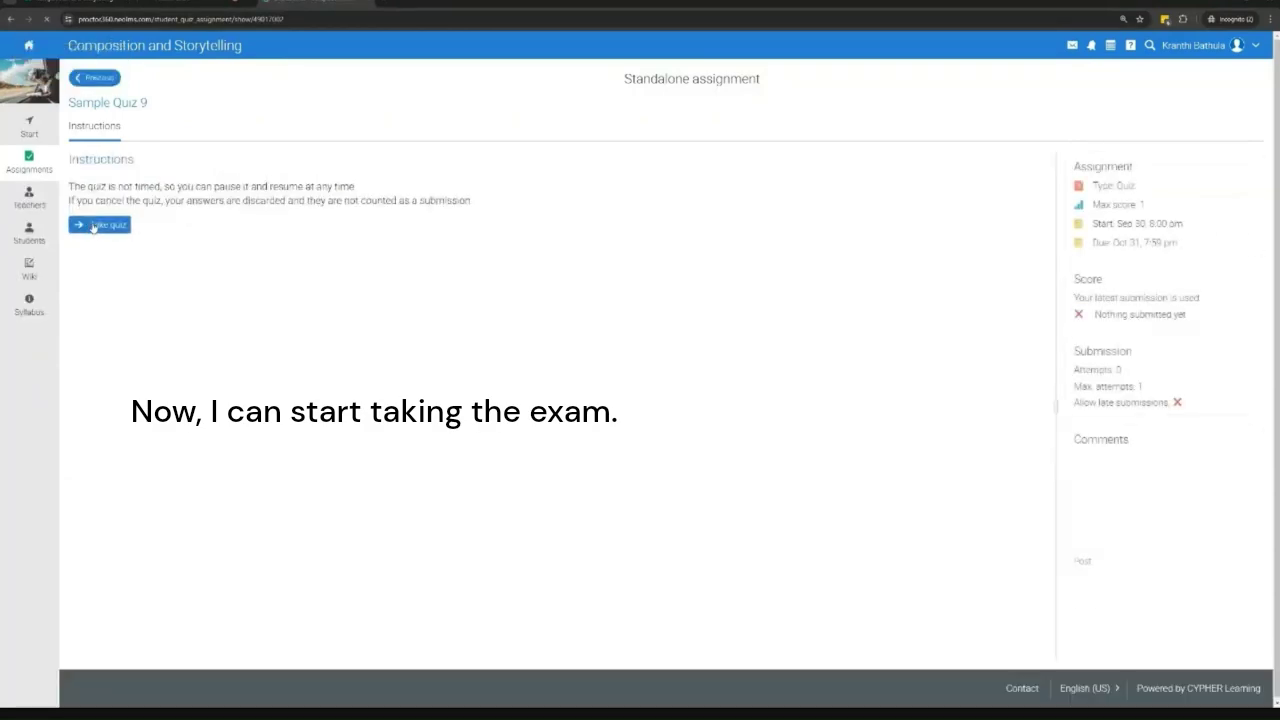
Answer 9 to 2+7=, submit Sample Quiz 9, and switch back to Proctor360
left_click(103, 226)
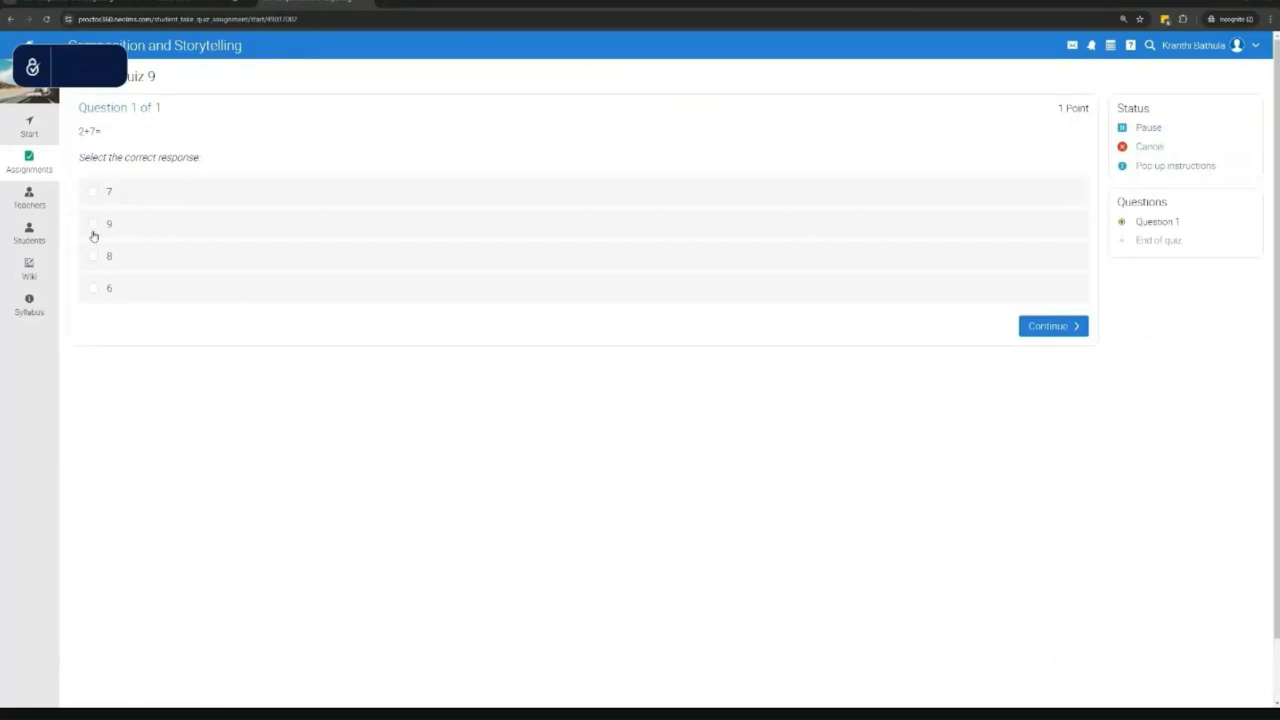
left_click(92, 224)
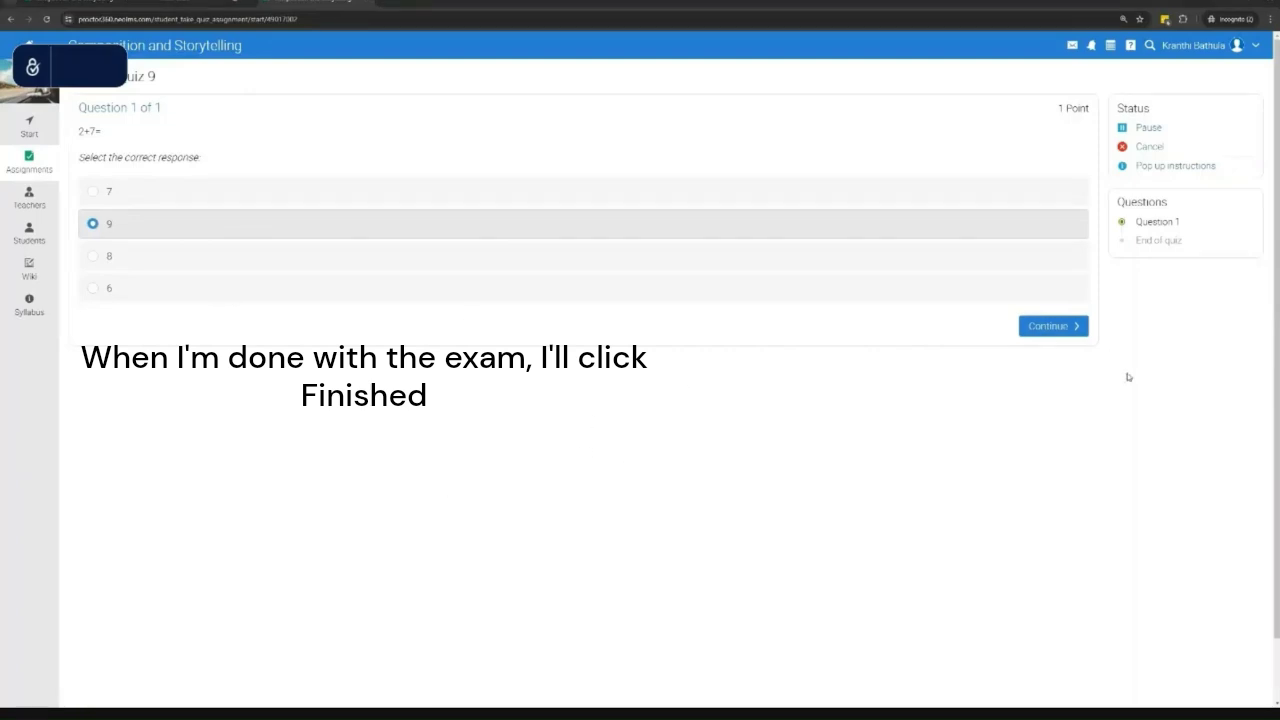
left_click(1053, 326)
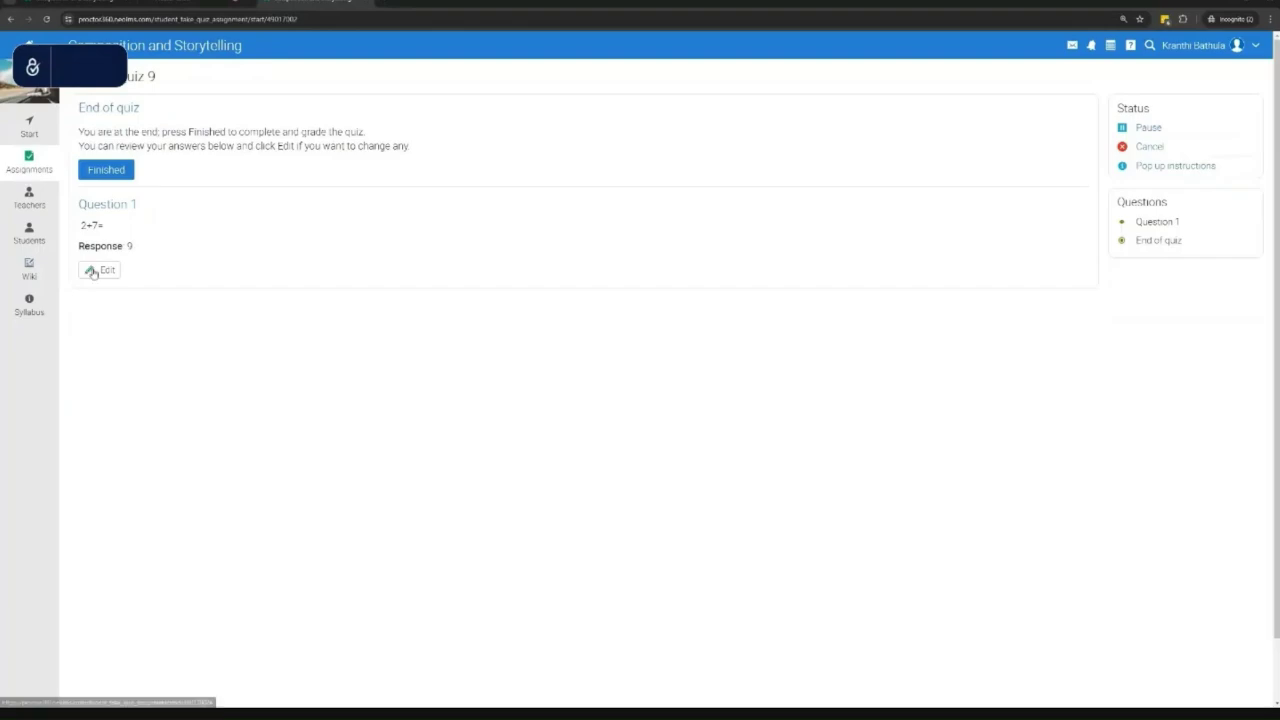
left_click(106, 169)
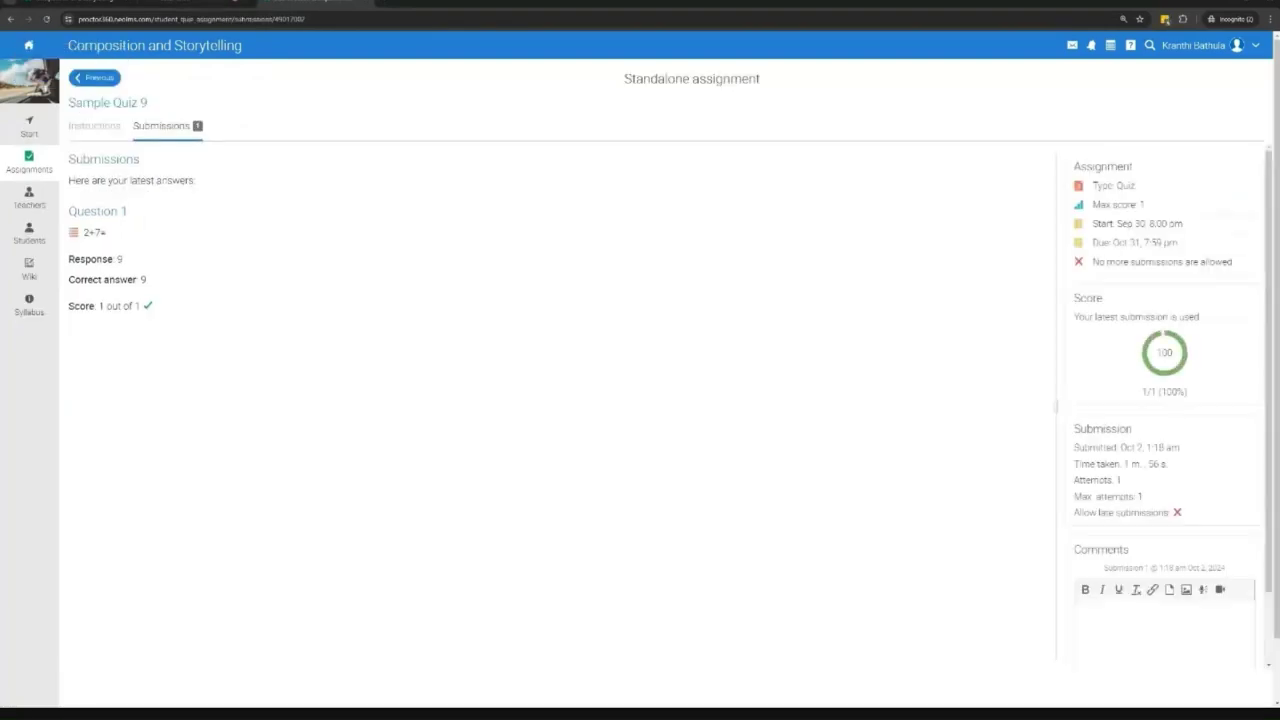
key("ctrl+Tab")
Dismiss the warning that the Proctor360 page must remain open
left_click(640, 434)
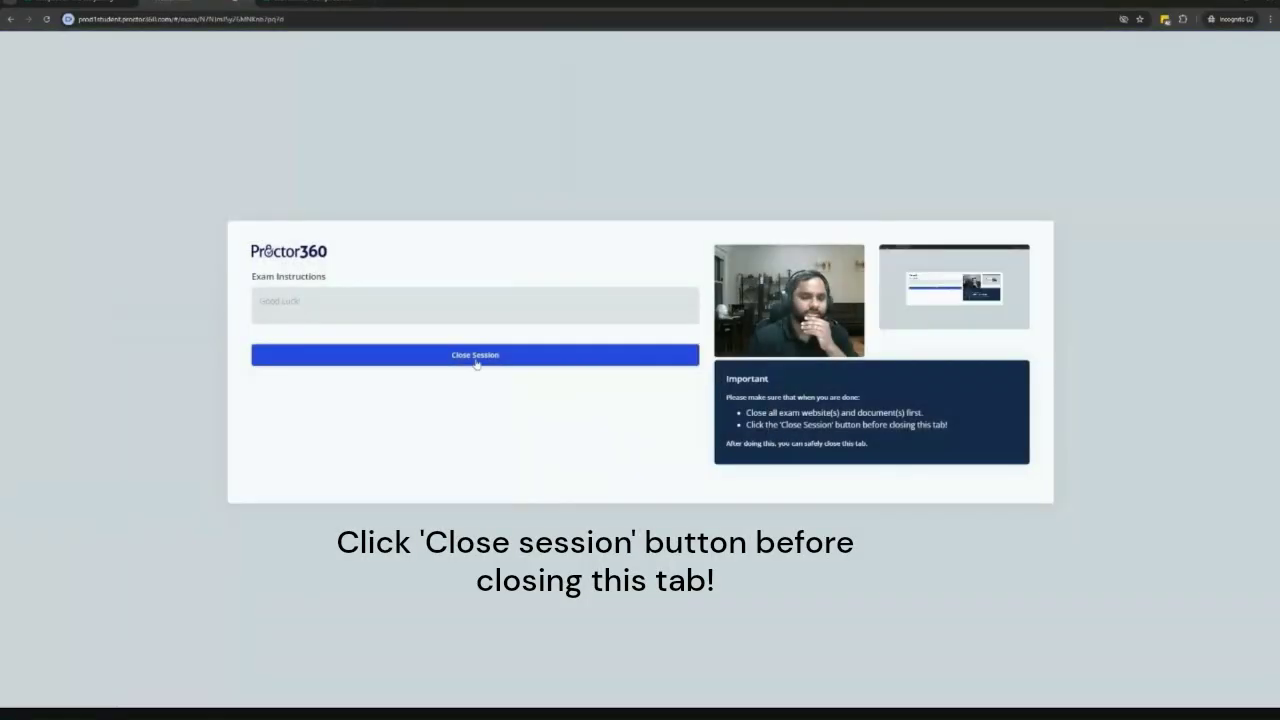